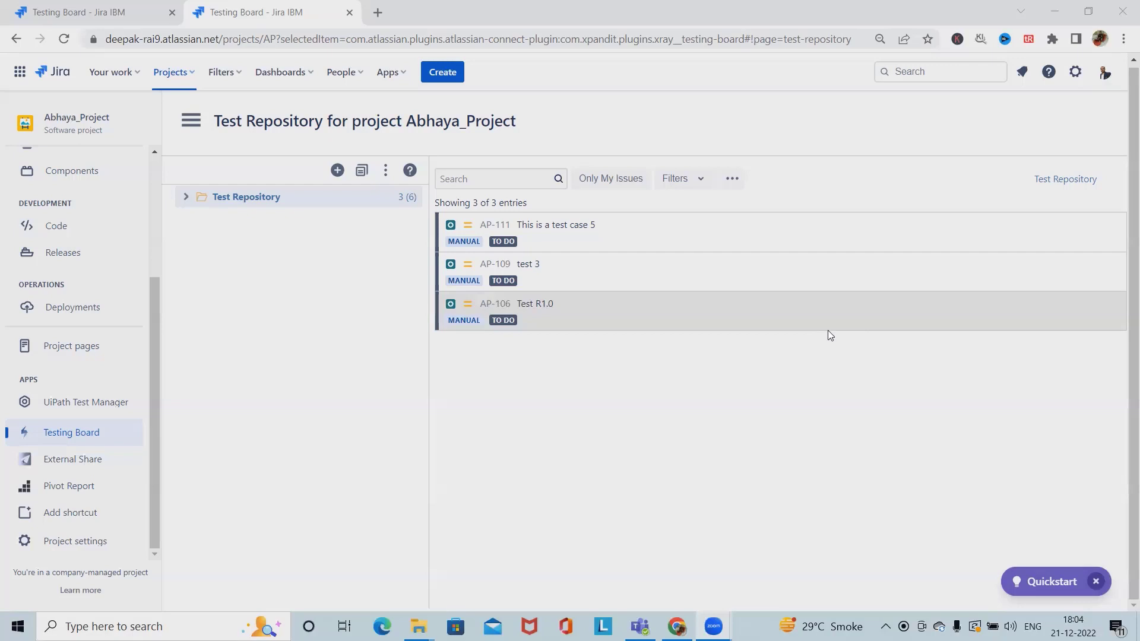
Start a new Precondition issue with status To Do and summary 'To Enter Login detail'
click(444, 73)
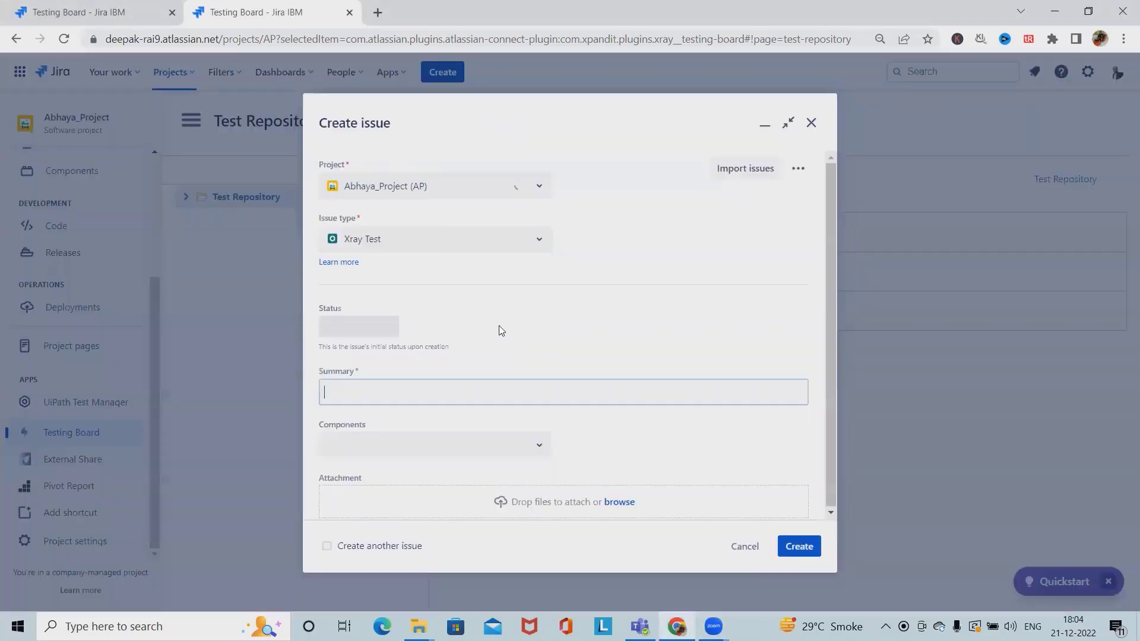
click(502, 240)
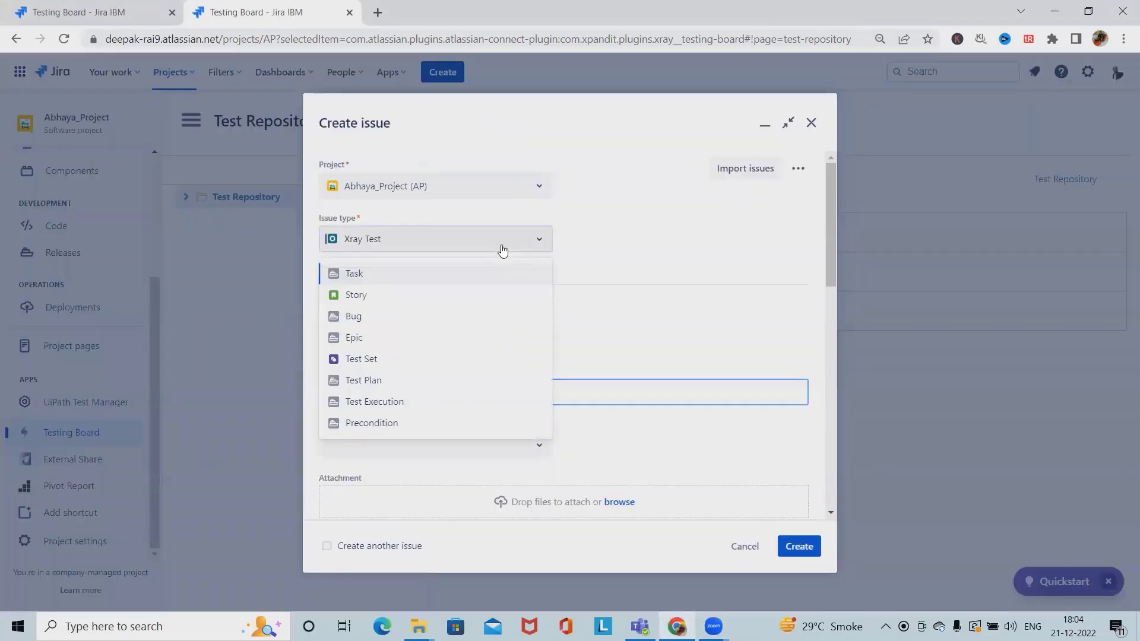
click(382, 424)
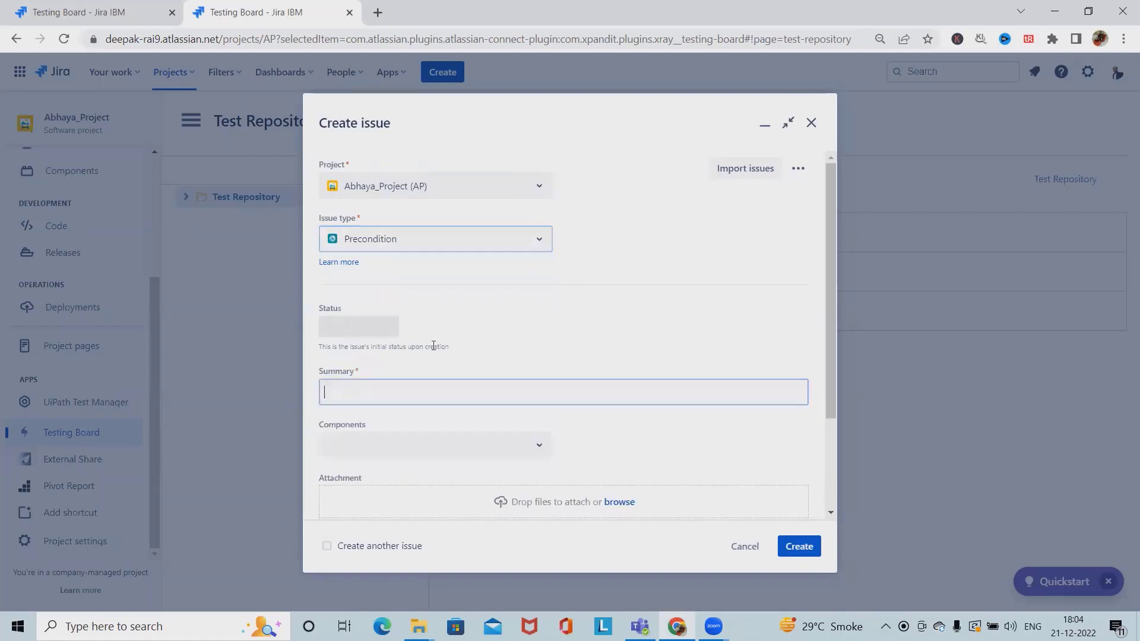
click(374, 326)
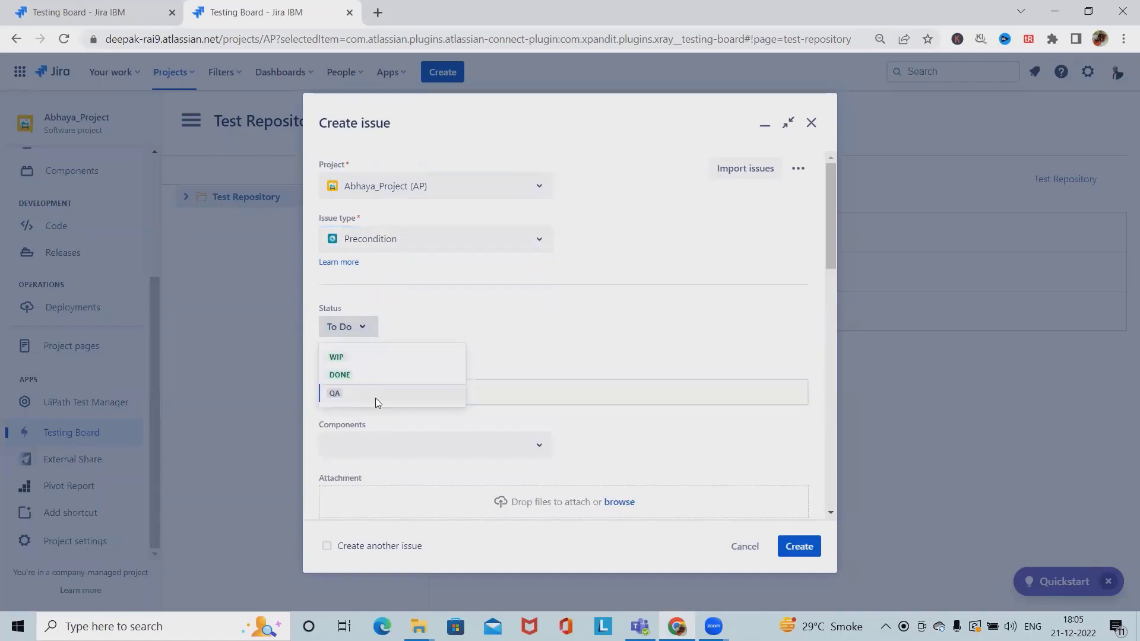
click(567, 392)
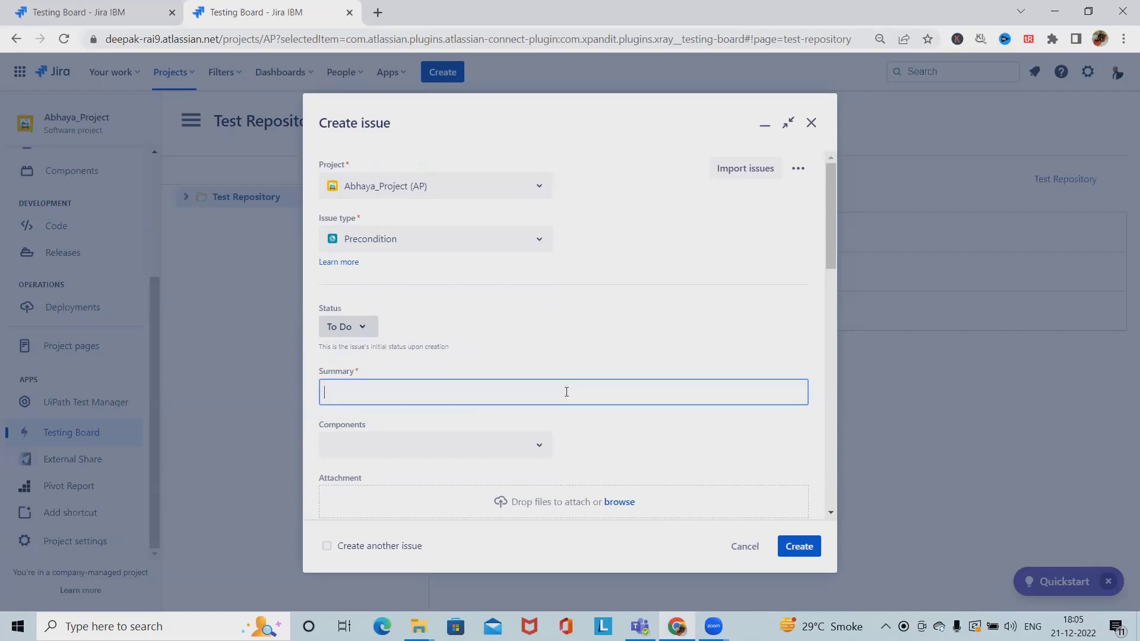
text(To Ente)
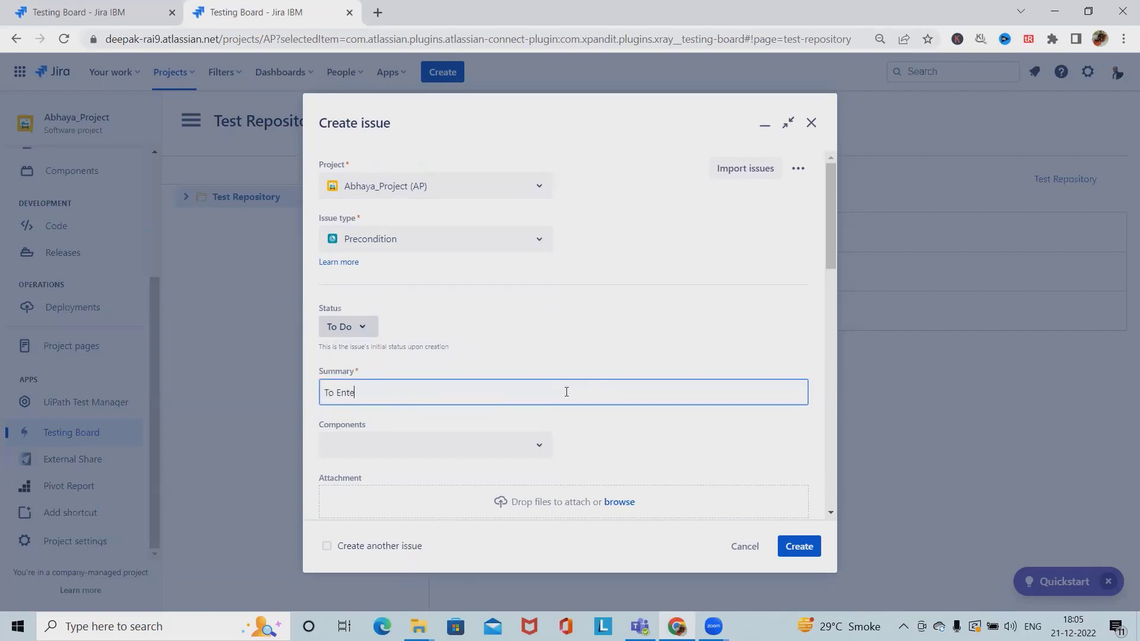
text(r Login detail)
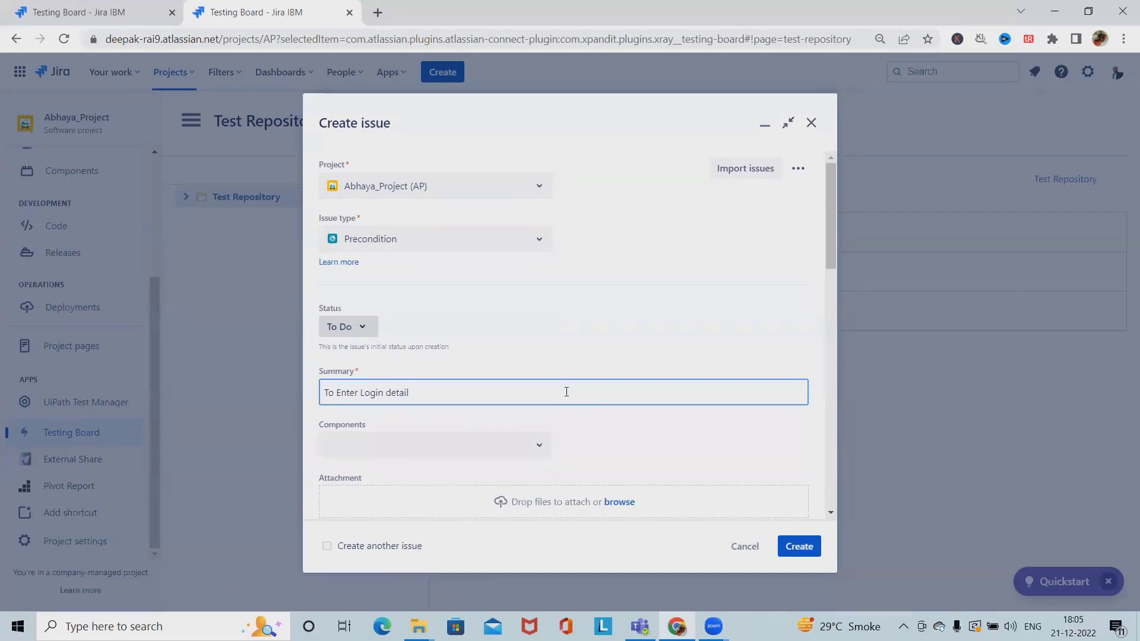
Set the resolution to Done and create the precondition
scroll(567, 397, down, 5)
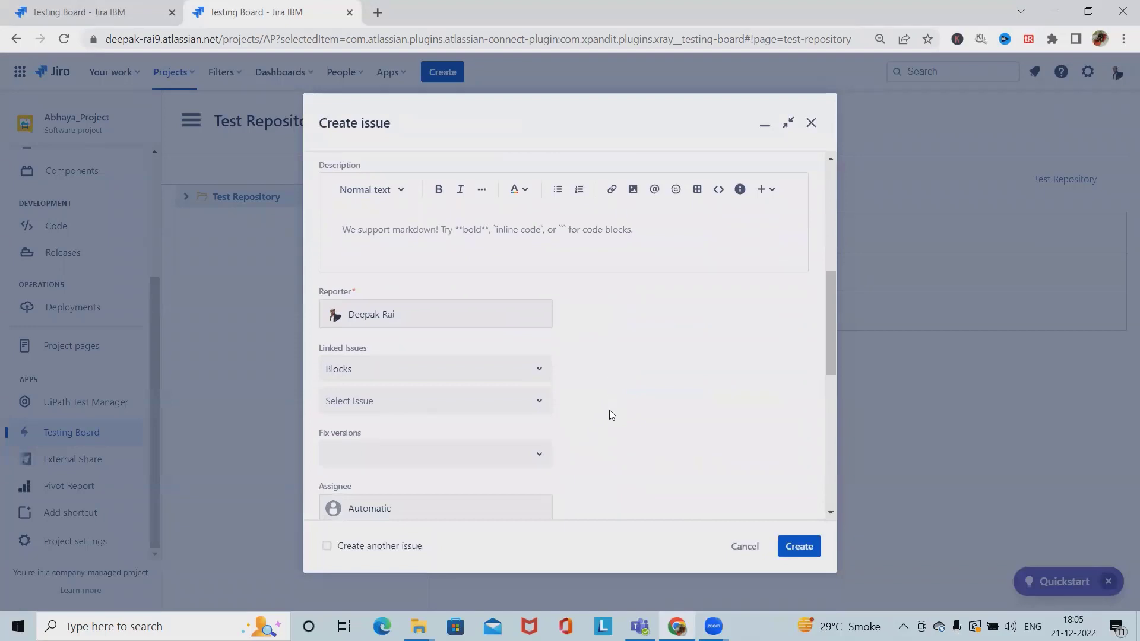
scroll(612, 415, down, 8)
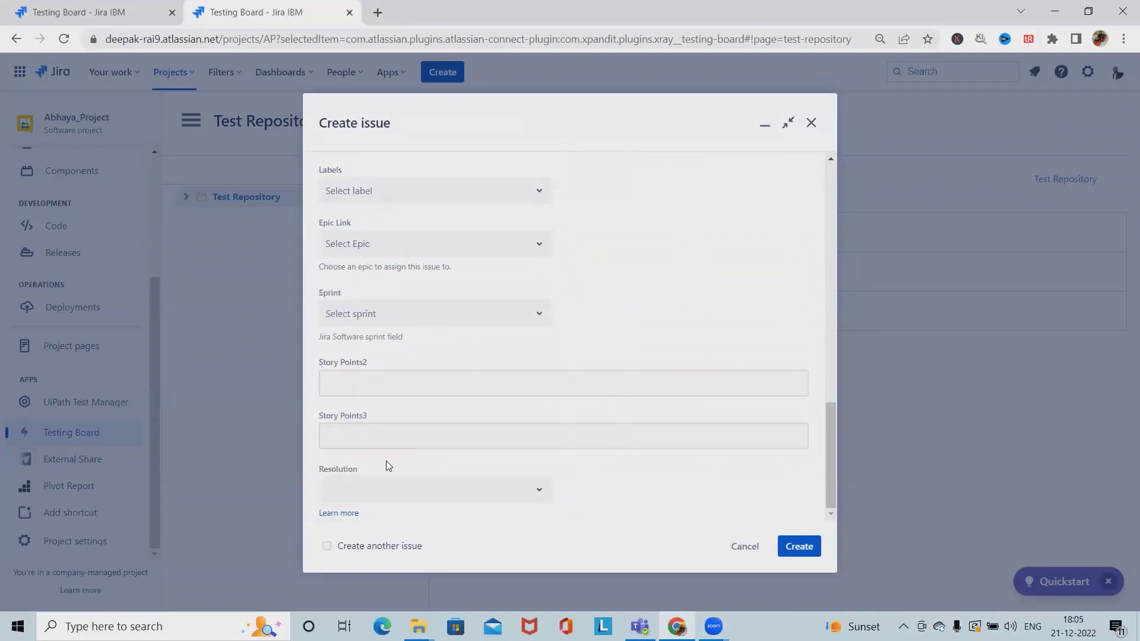
scroll(396, 388, up, 13)
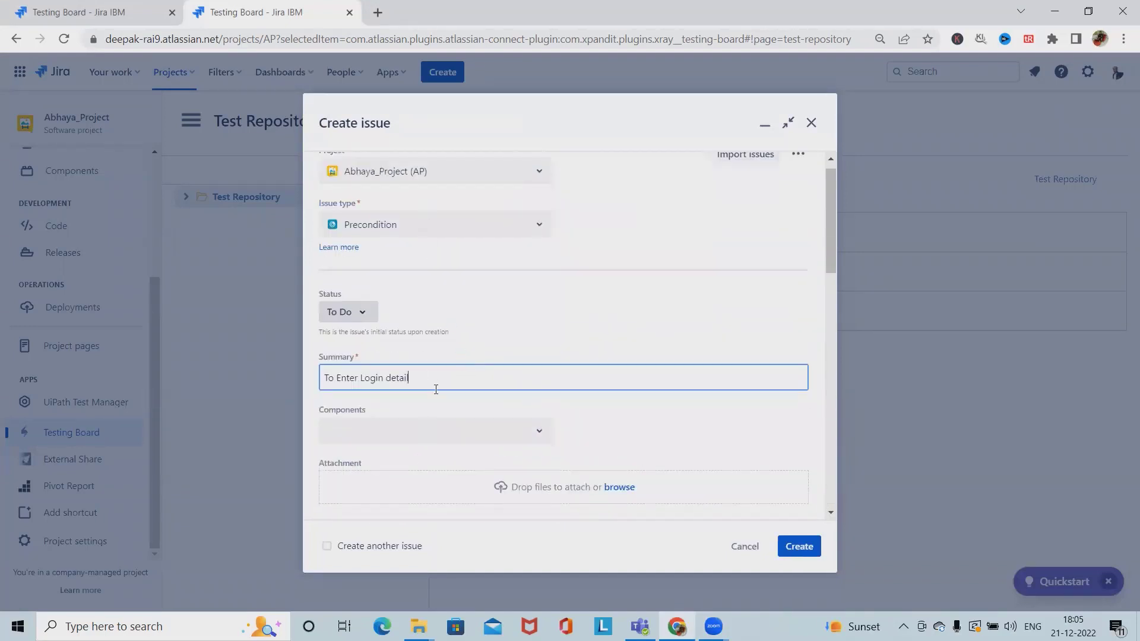
scroll(436, 389, down, 13)
click(391, 491)
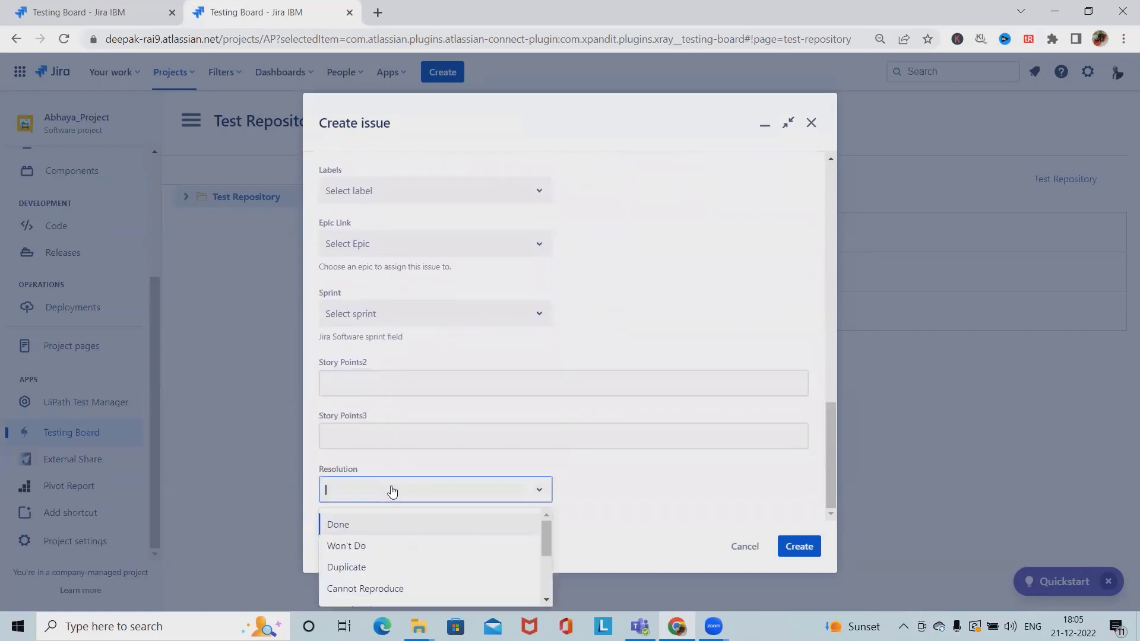
click(365, 526)
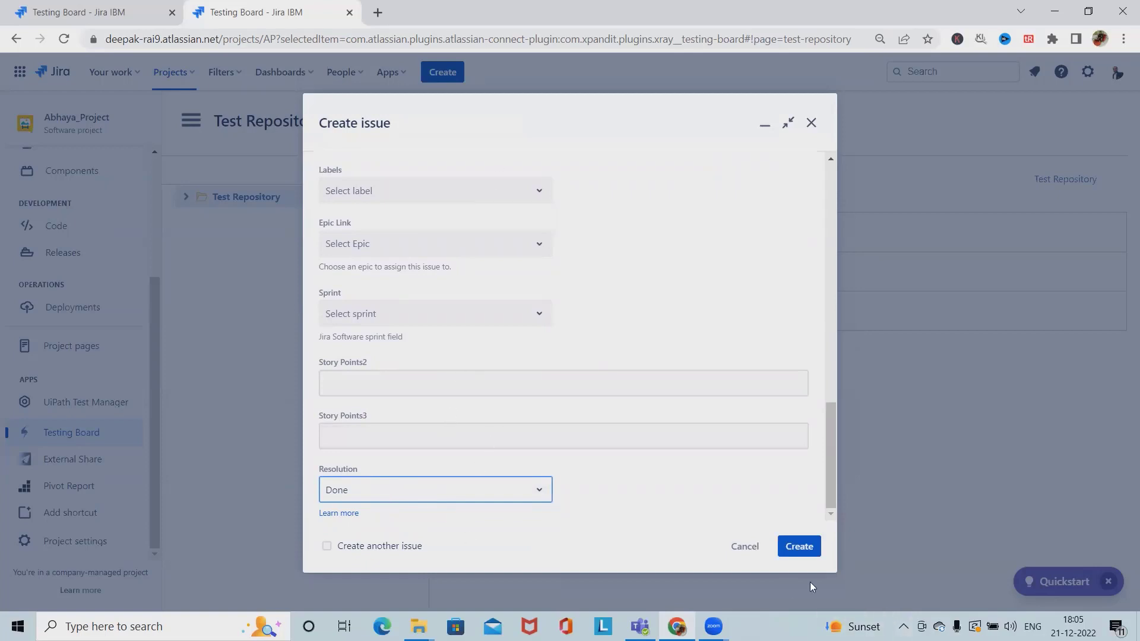
click(799, 546)
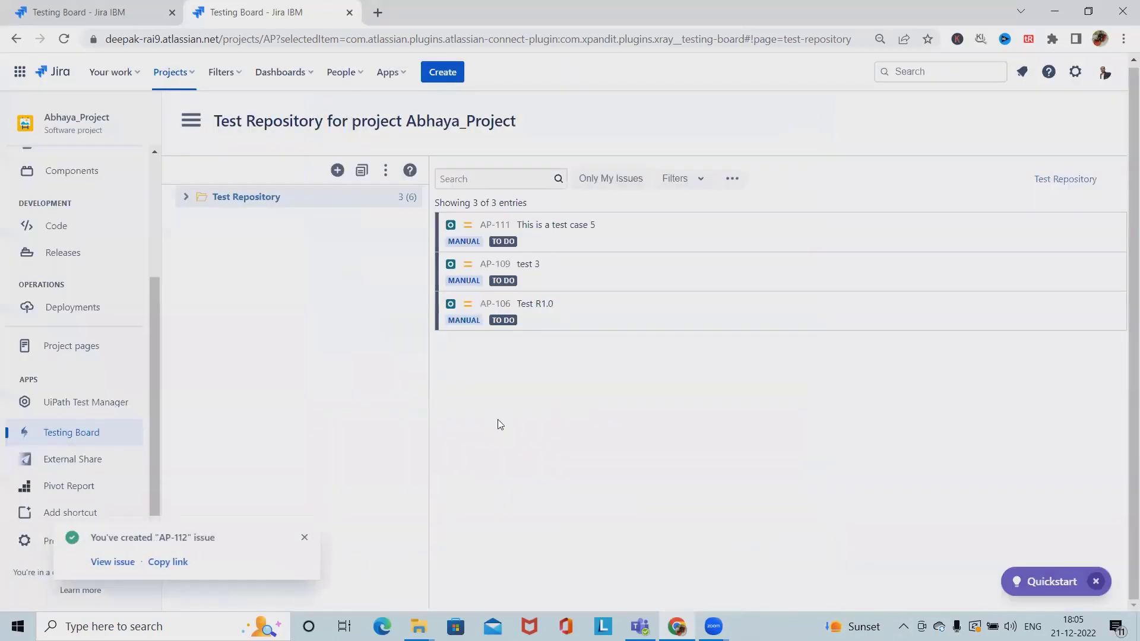
Open AP-112 from the creation notice and select its title for editing
click(98, 567)
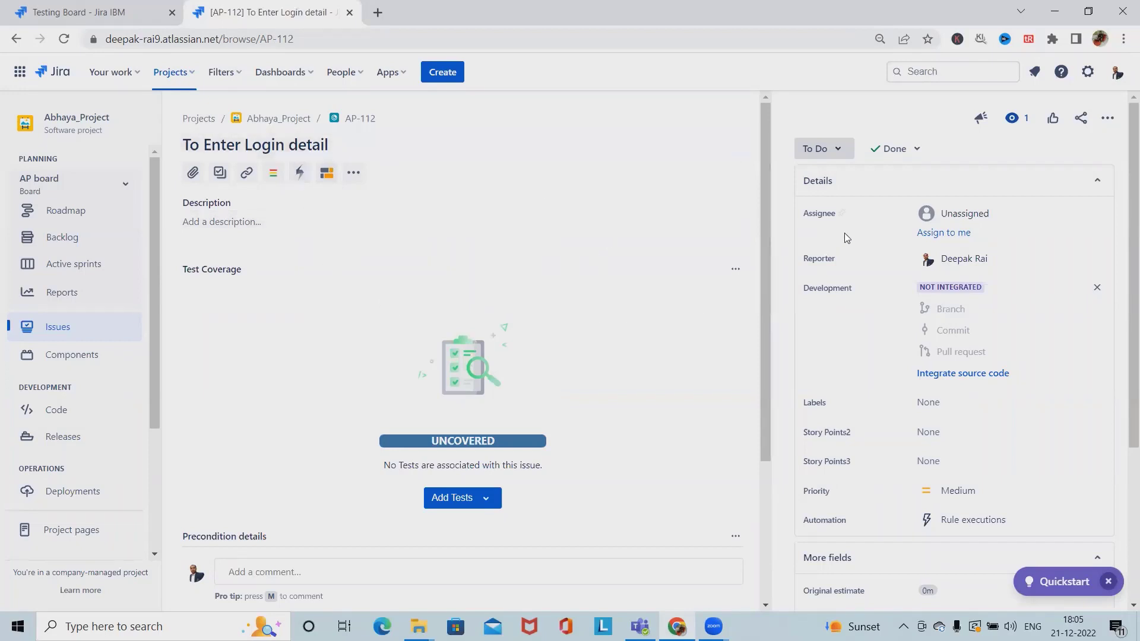
scroll(523, 418, down, 3)
scroll(512, 428, up, 3)
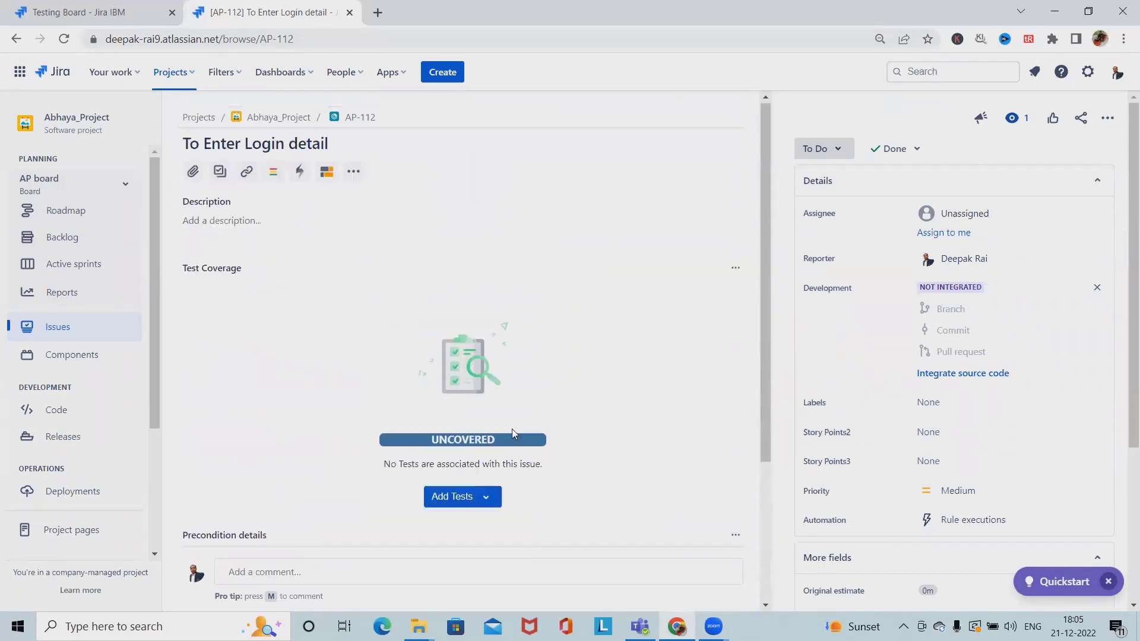
click(293, 145)
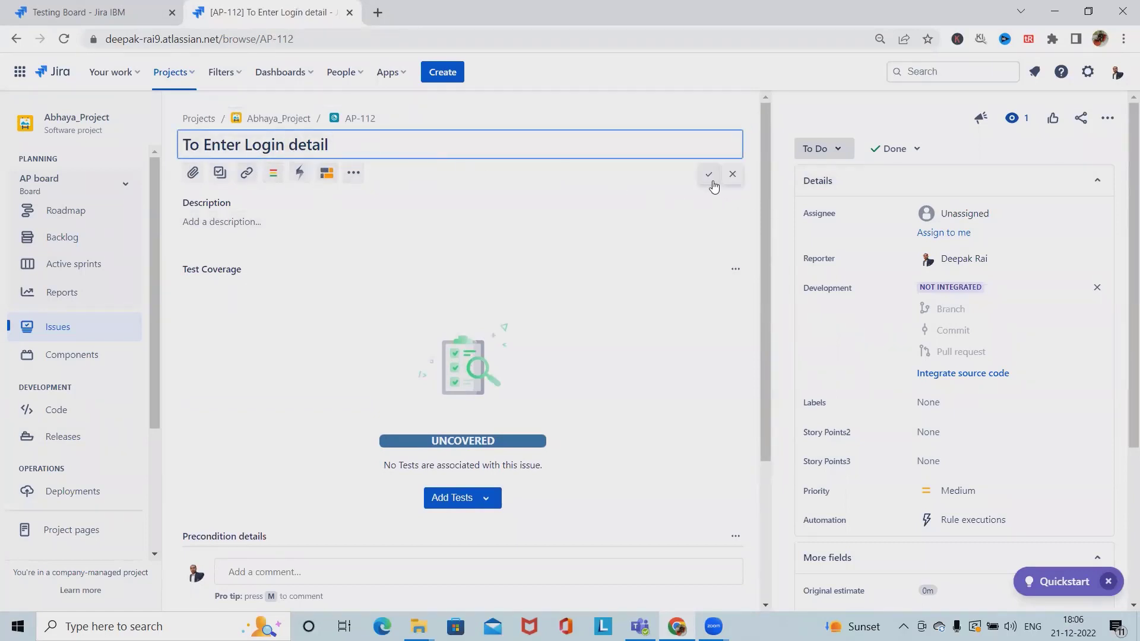
Keep AP-112's precondition type as Manual and open its empty manual Steps editor
click(257, 229)
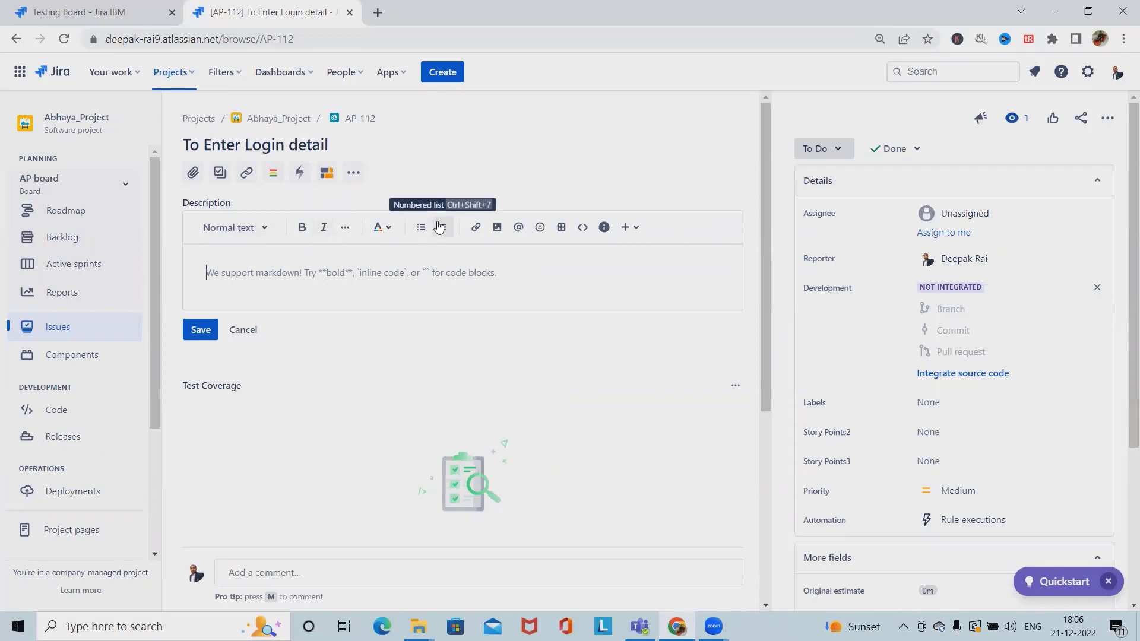
scroll(399, 412, down, 5)
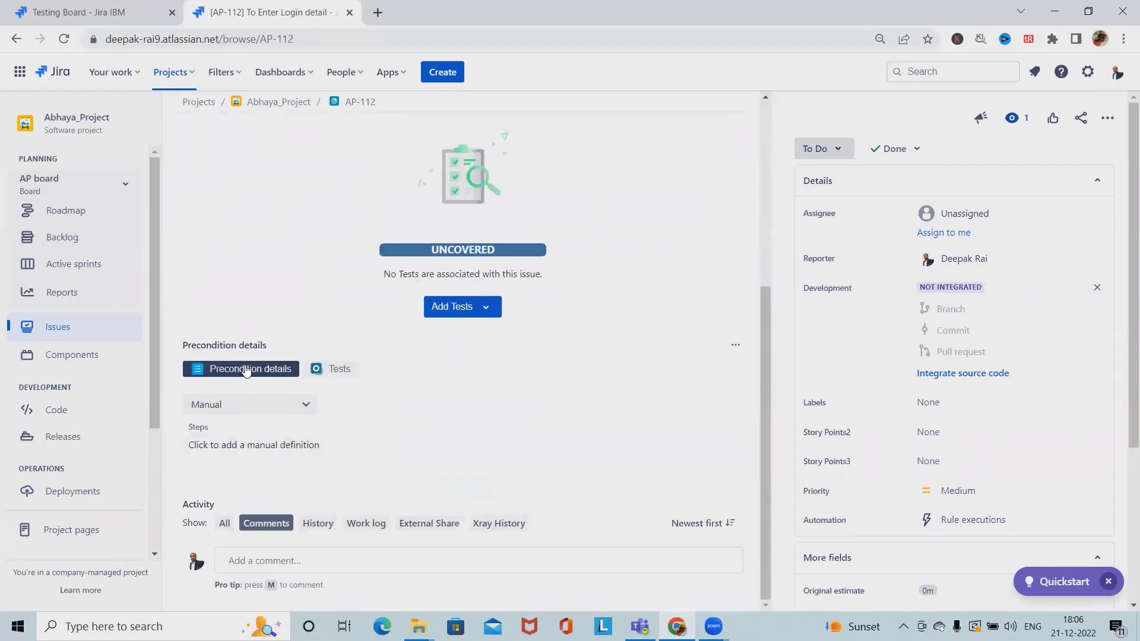
click(284, 413)
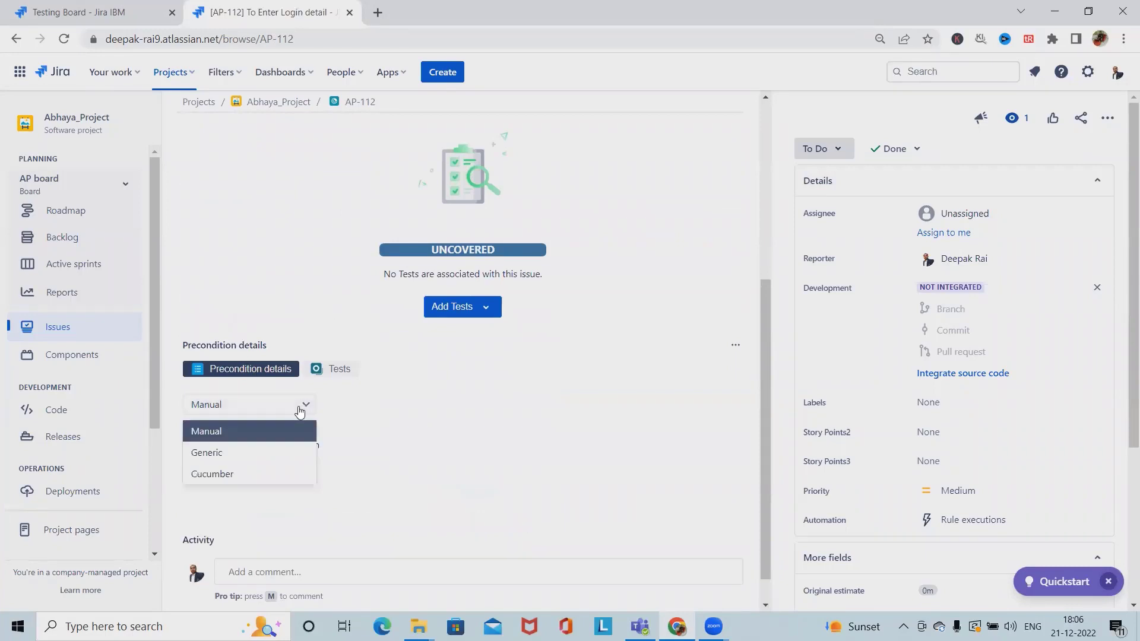
click(235, 432)
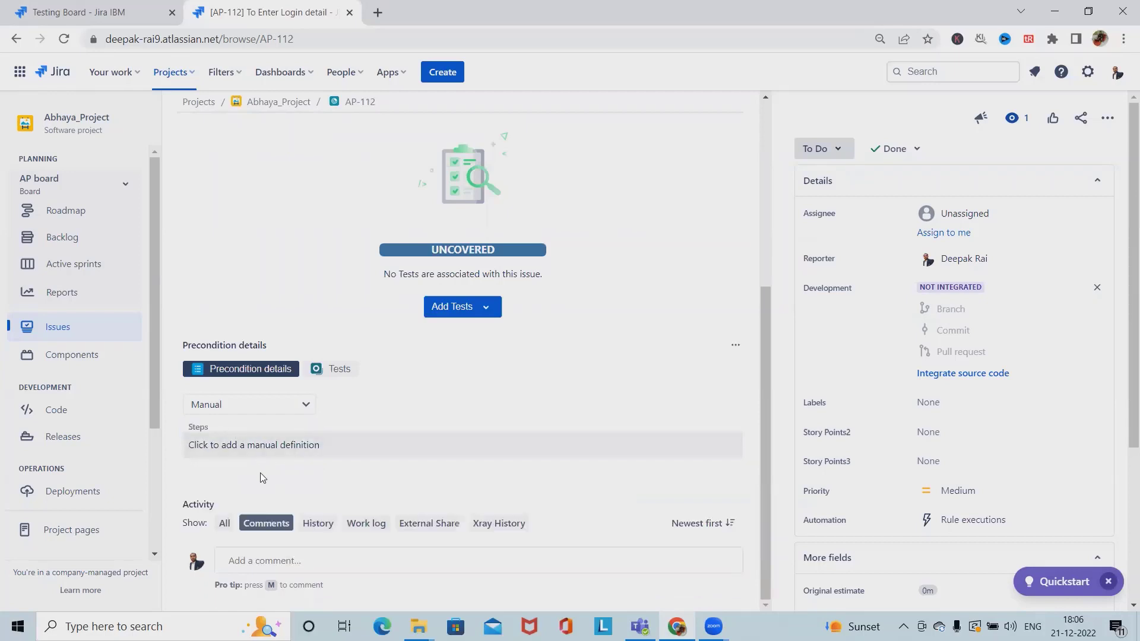
click(283, 448)
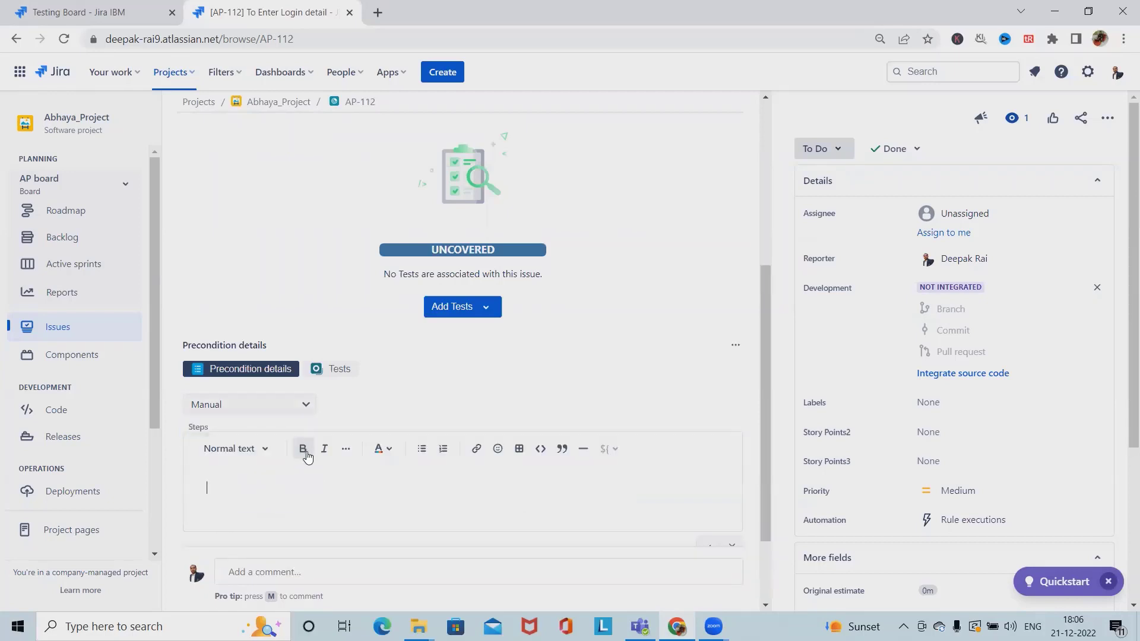
Switch AP-112's precondition type from Manual to Generic and confirm the change
click(279, 414)
click(227, 451)
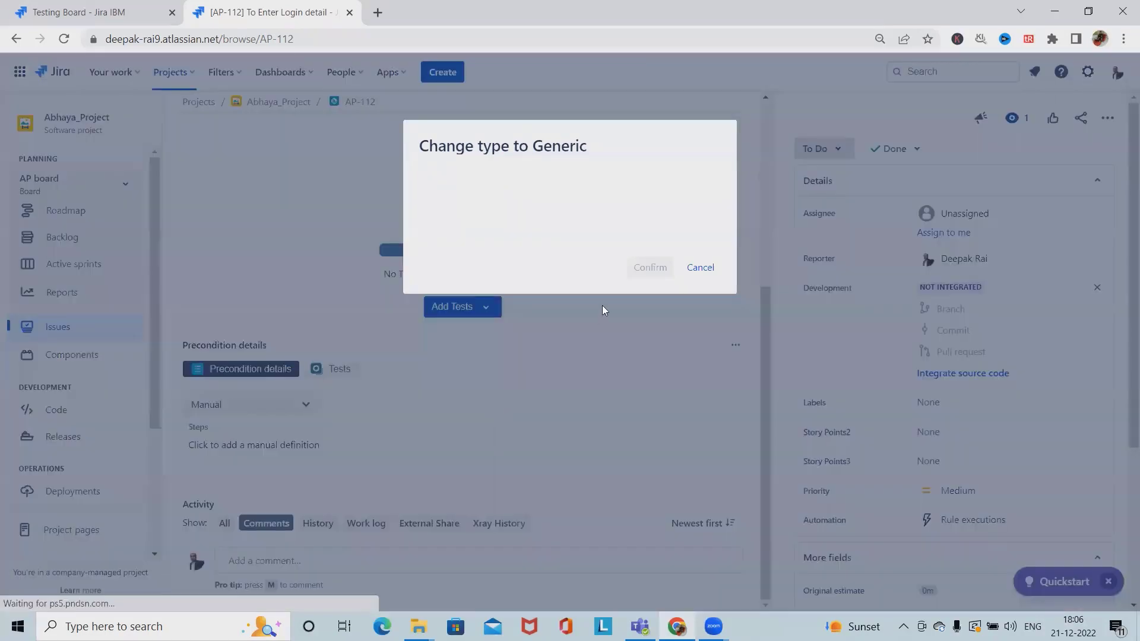
click(653, 267)
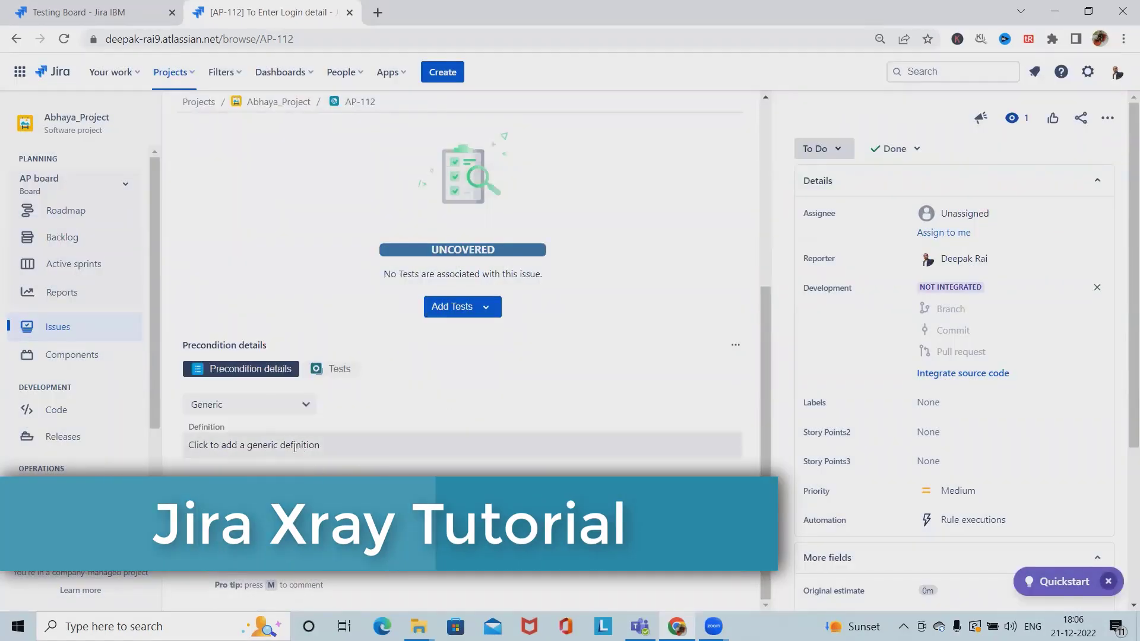
click(339, 446)
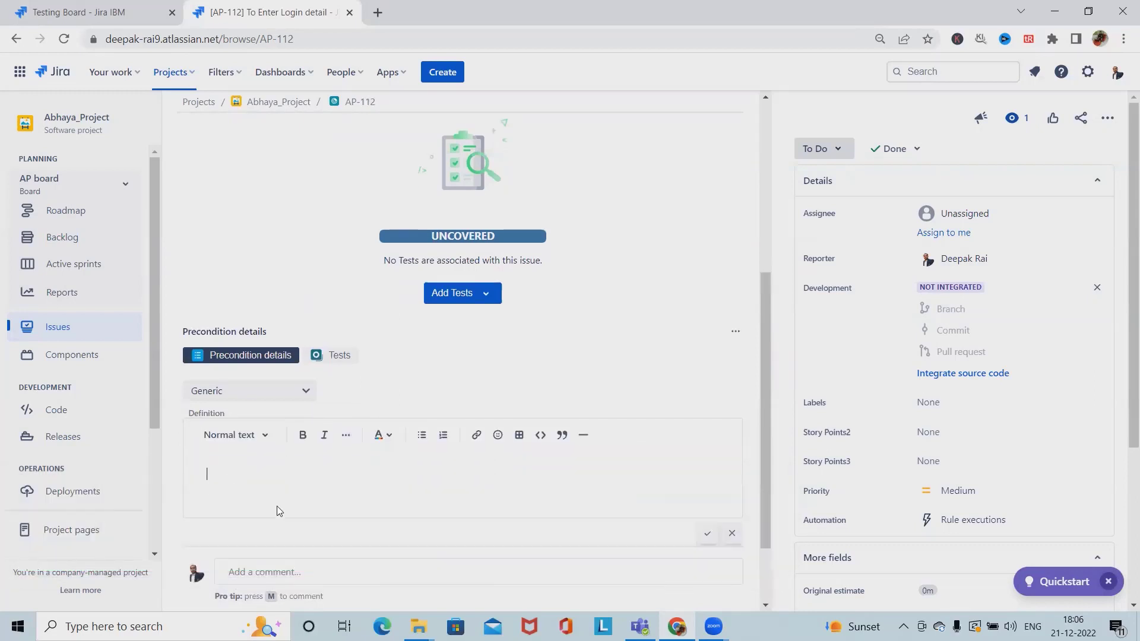
scroll(291, 498, down, 2)
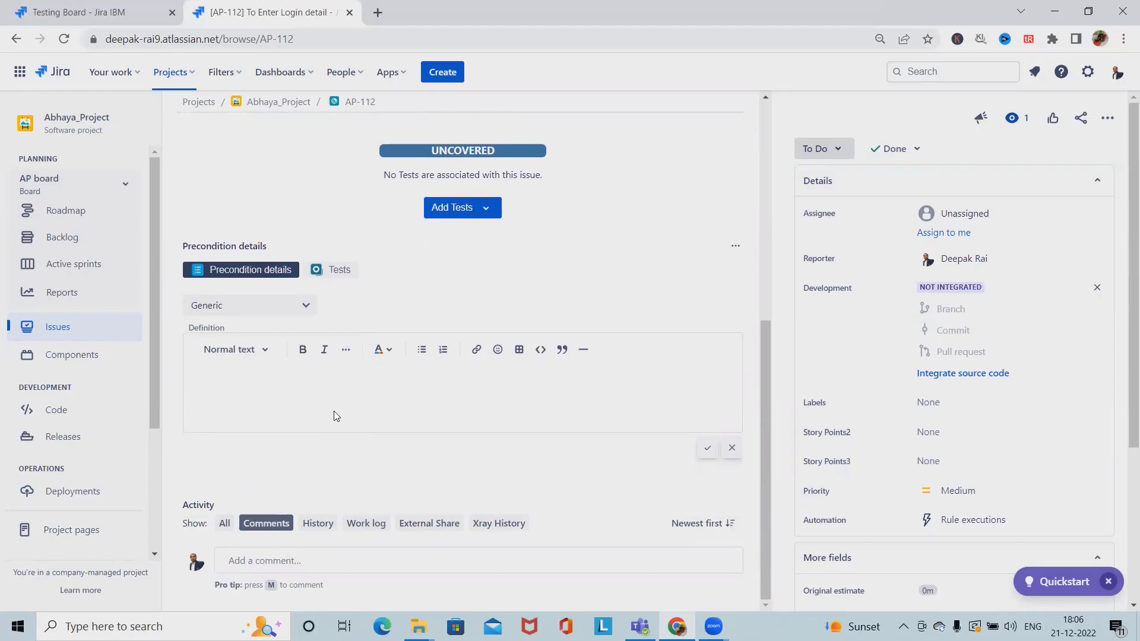
click(305, 305)
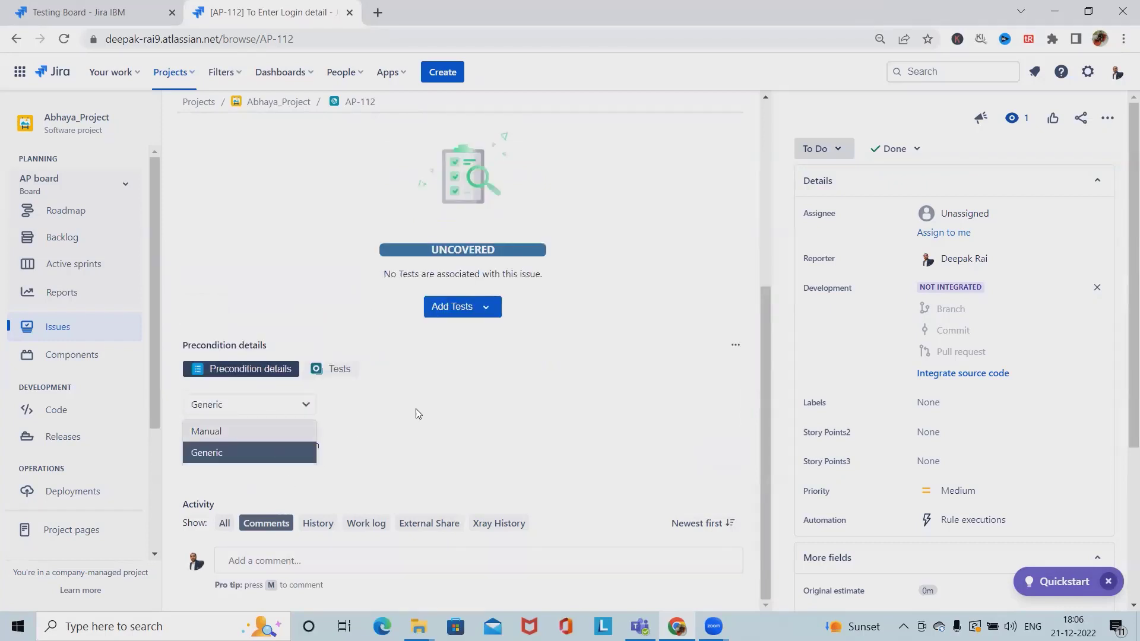
click(242, 469)
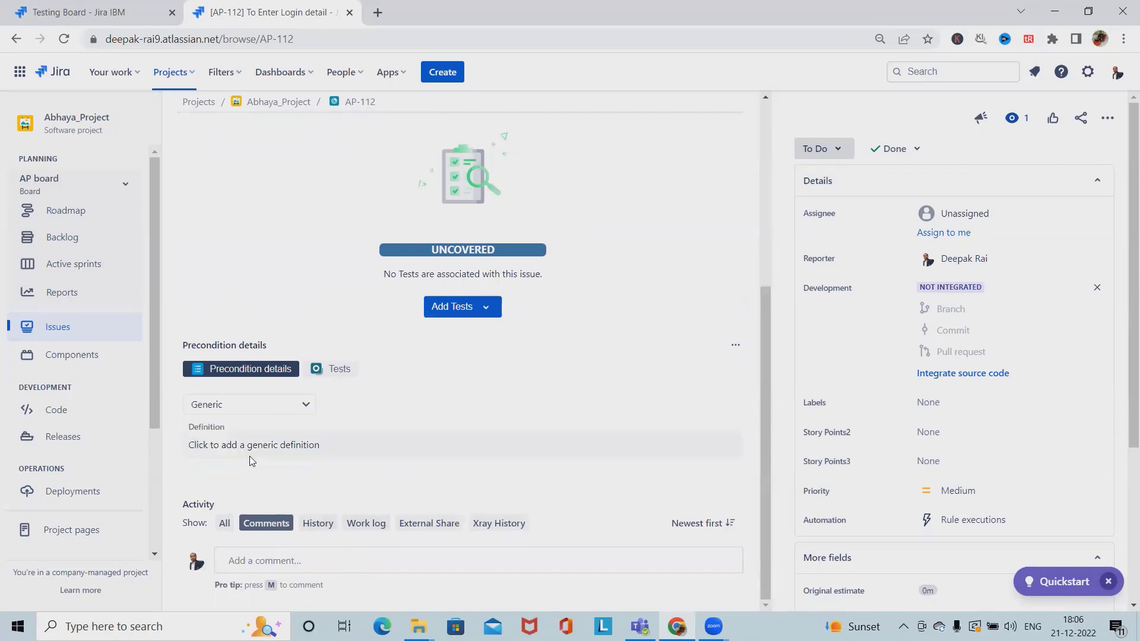
Switch AP-112's precondition type from Generic to Cucumber and confirm it
click(297, 405)
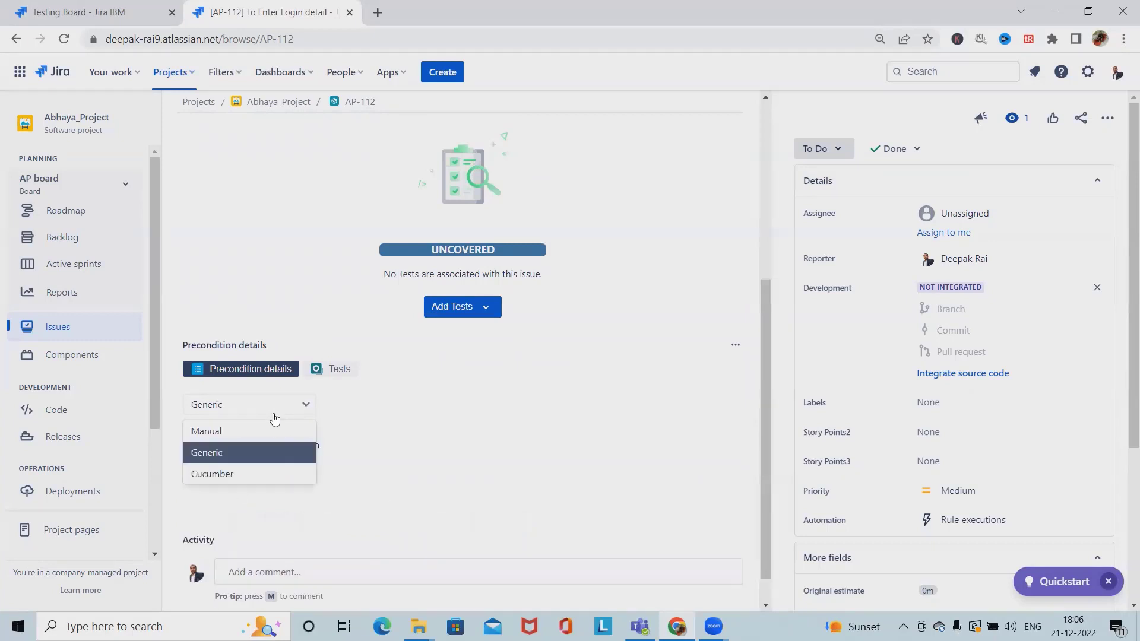
click(233, 477)
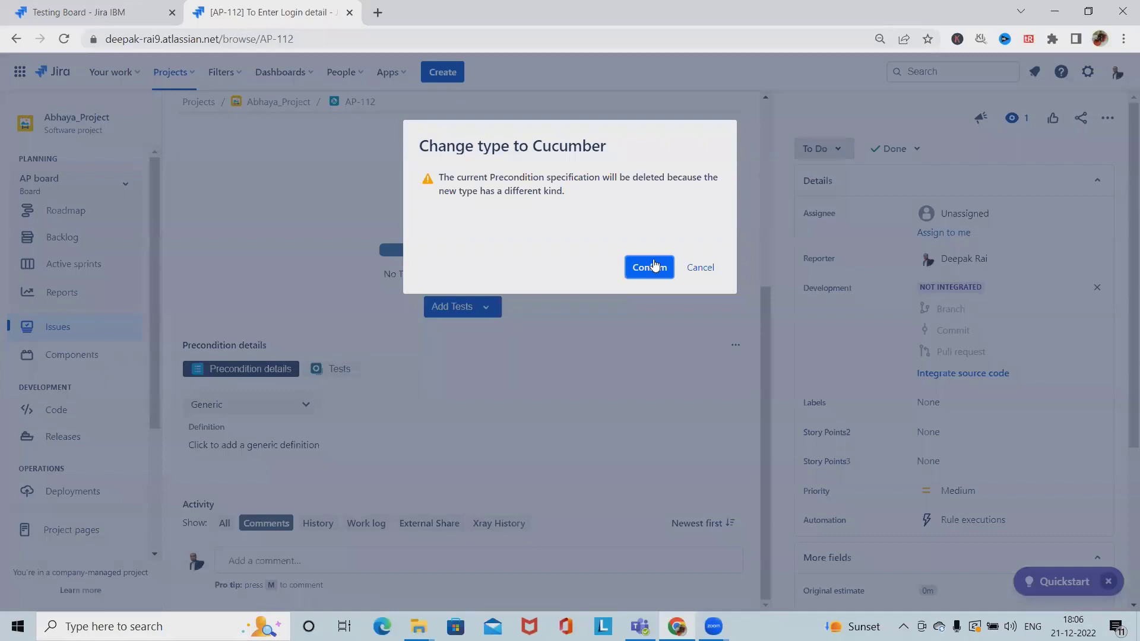
click(649, 267)
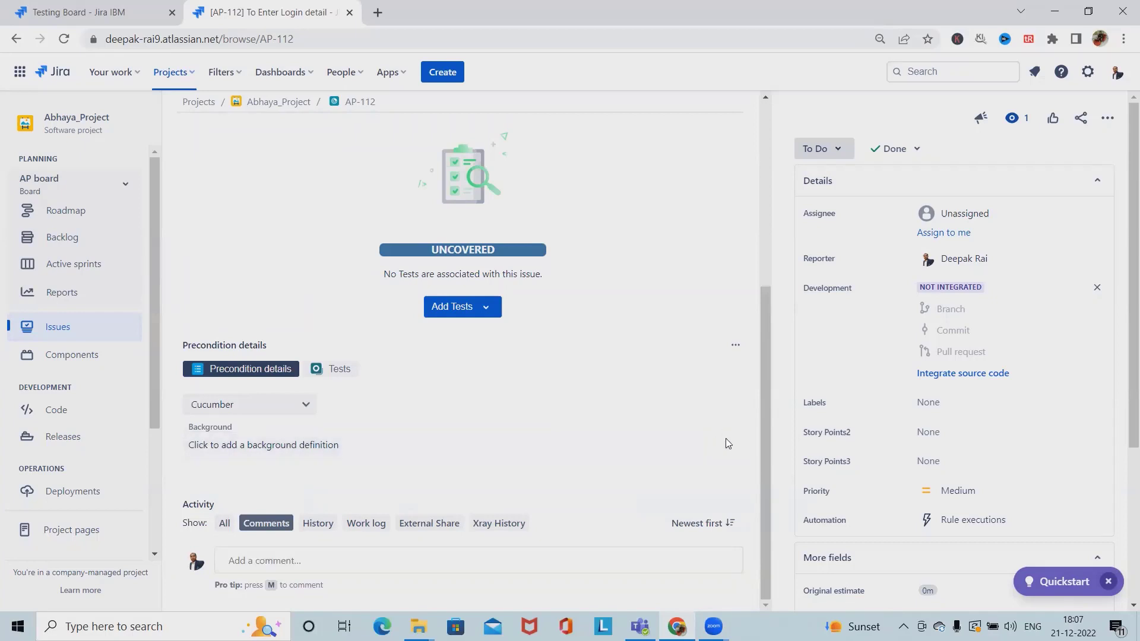
scroll(349, 306, up, 5)
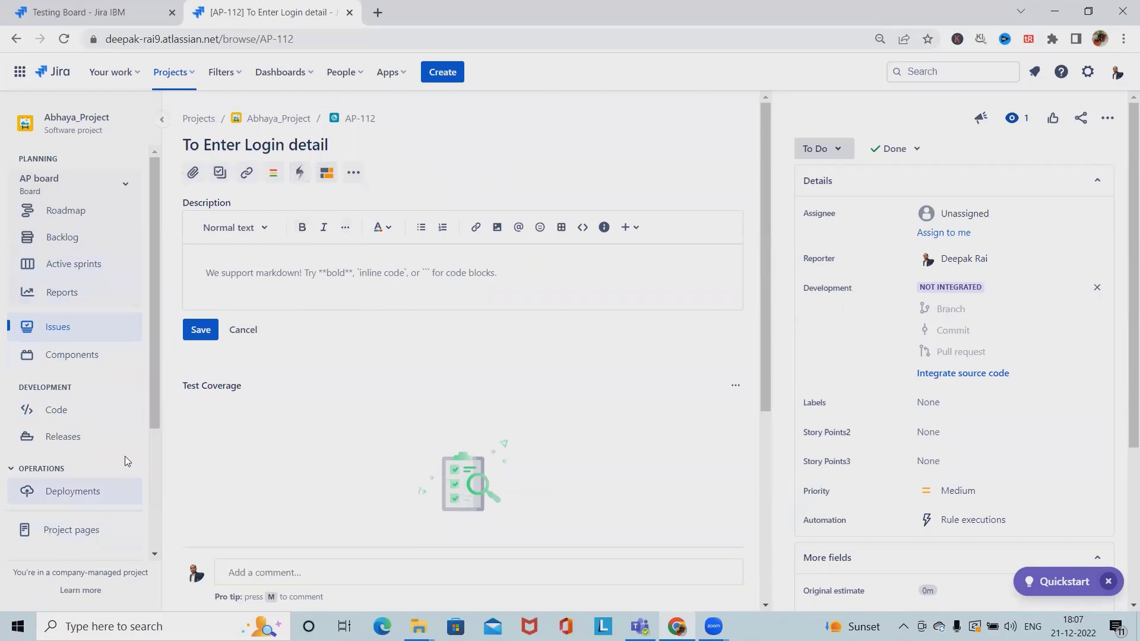
Open AP-112's ••• actions menu and browse options like Clone and Export XML
click(1107, 118)
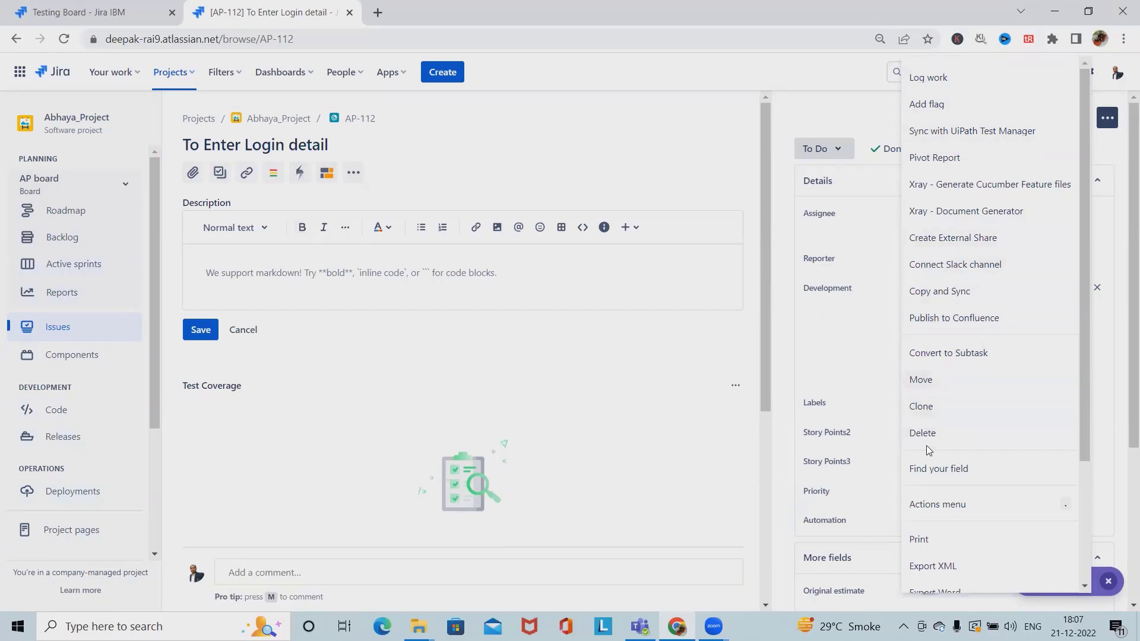
scroll(929, 457, down, 3)
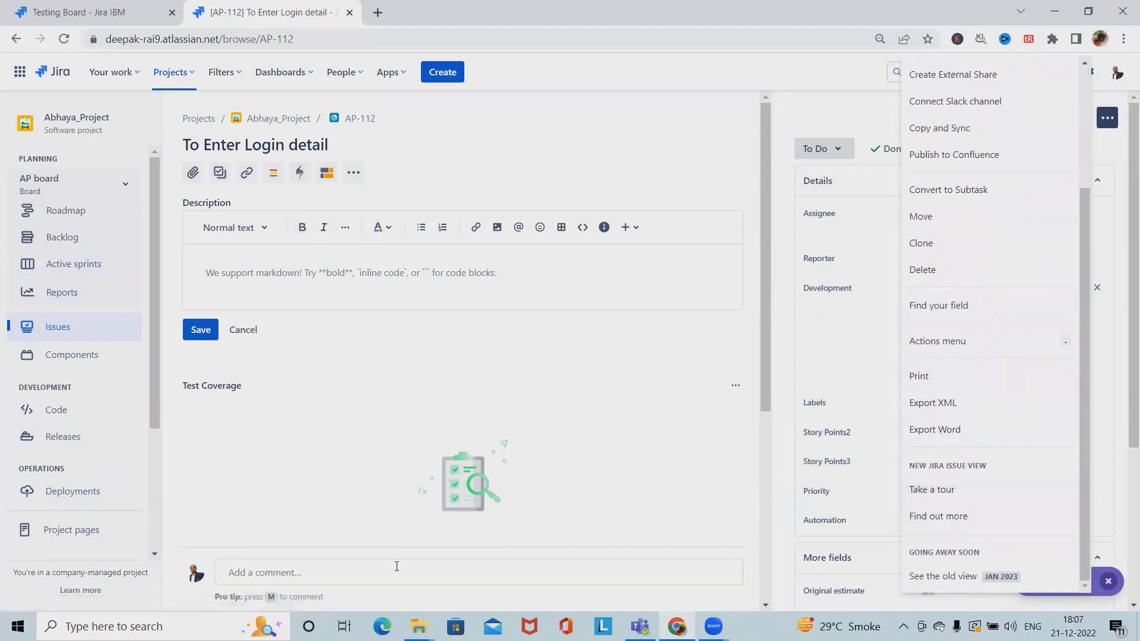
scroll(65, 451, down, 3)
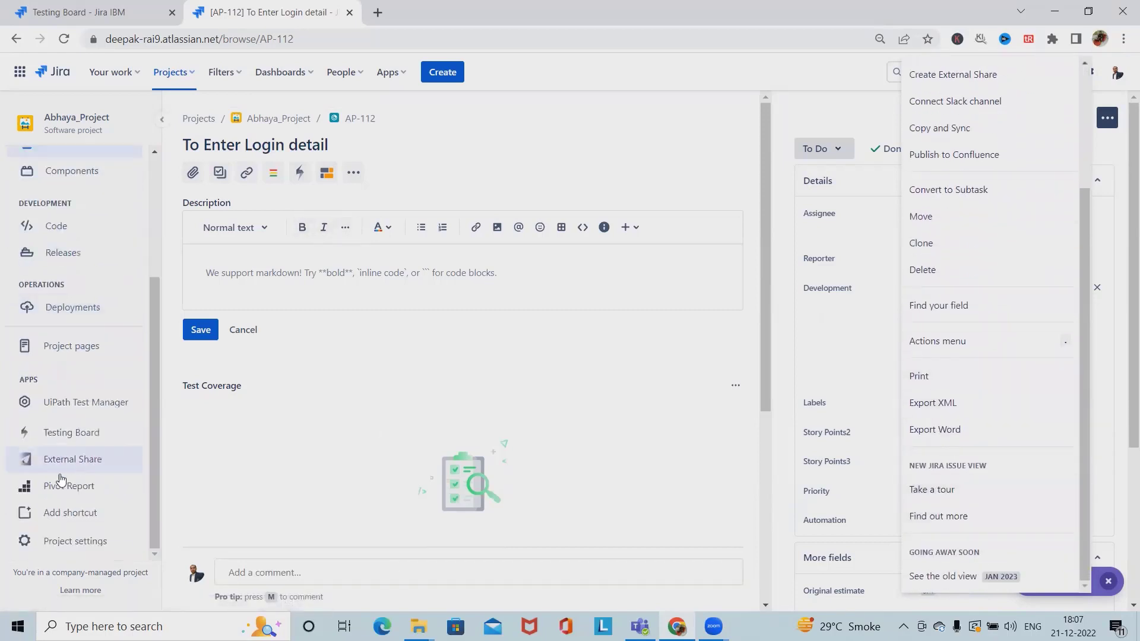
Go to the Testing Board Test Repository, briefly opening and closing its navigation panel
click(62, 433)
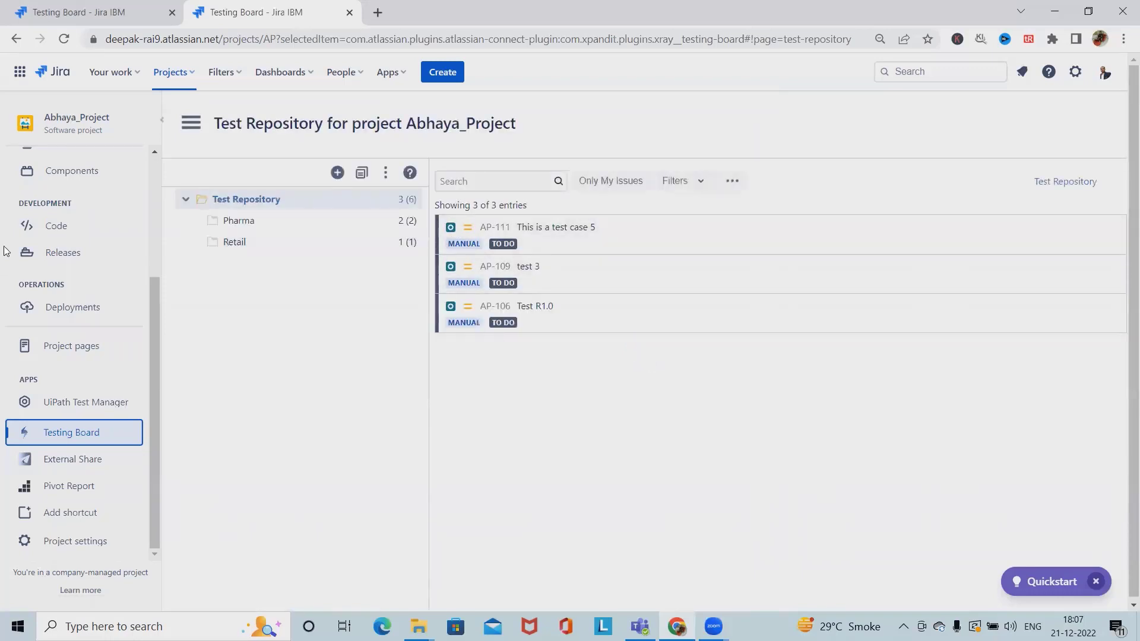
click(191, 123)
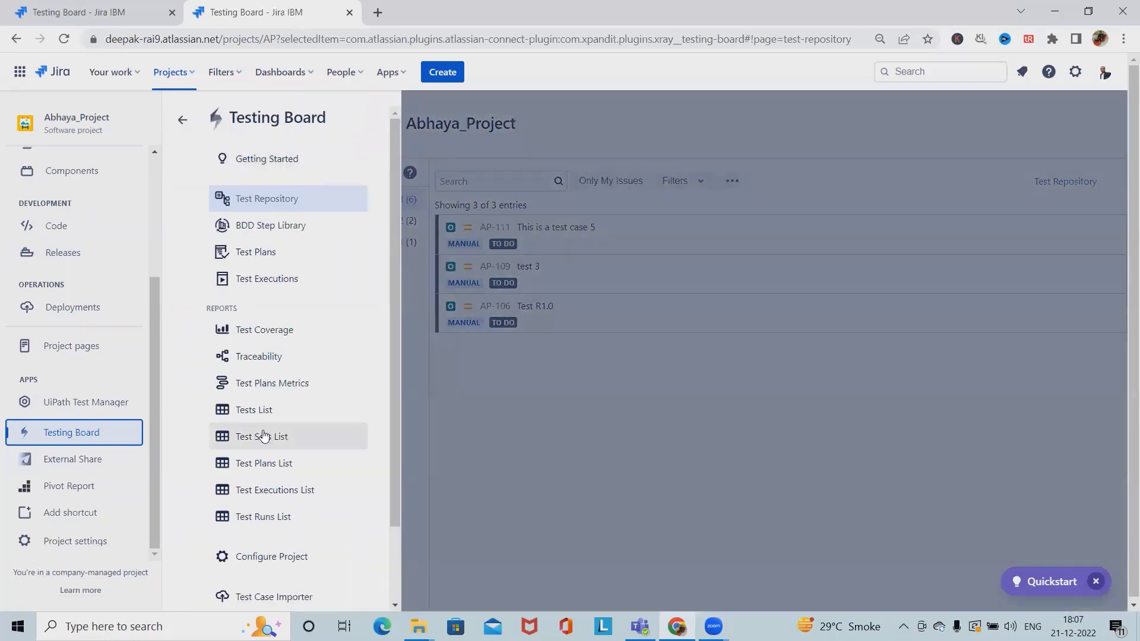
click(544, 239)
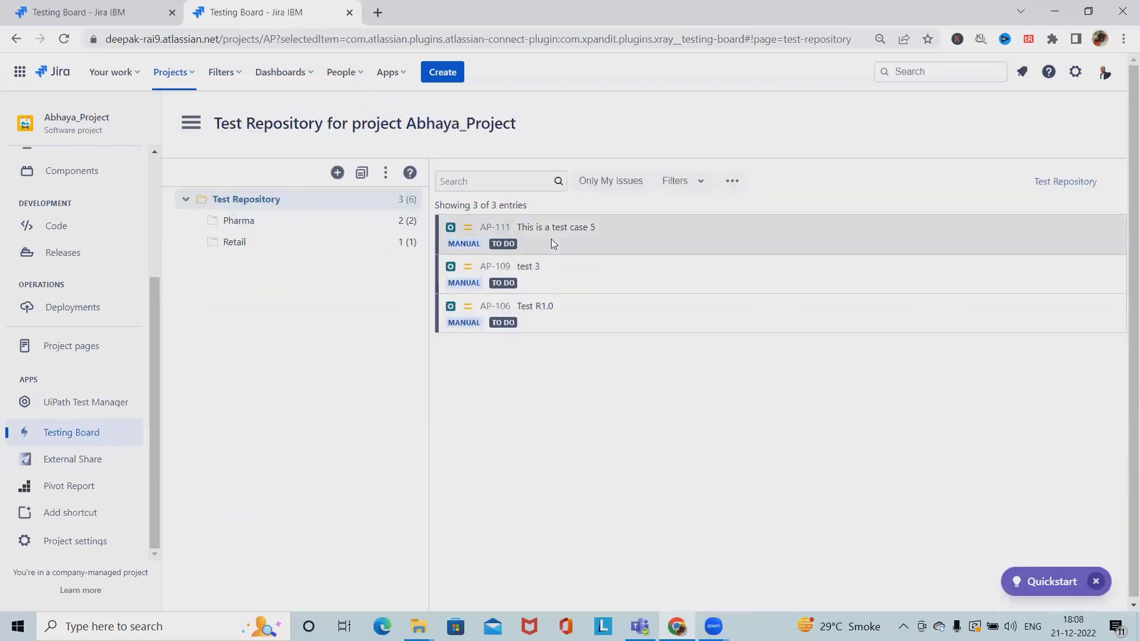
Open test AP-111, show its empty Preconditions section, and expand Add Preconditions
click(500, 236)
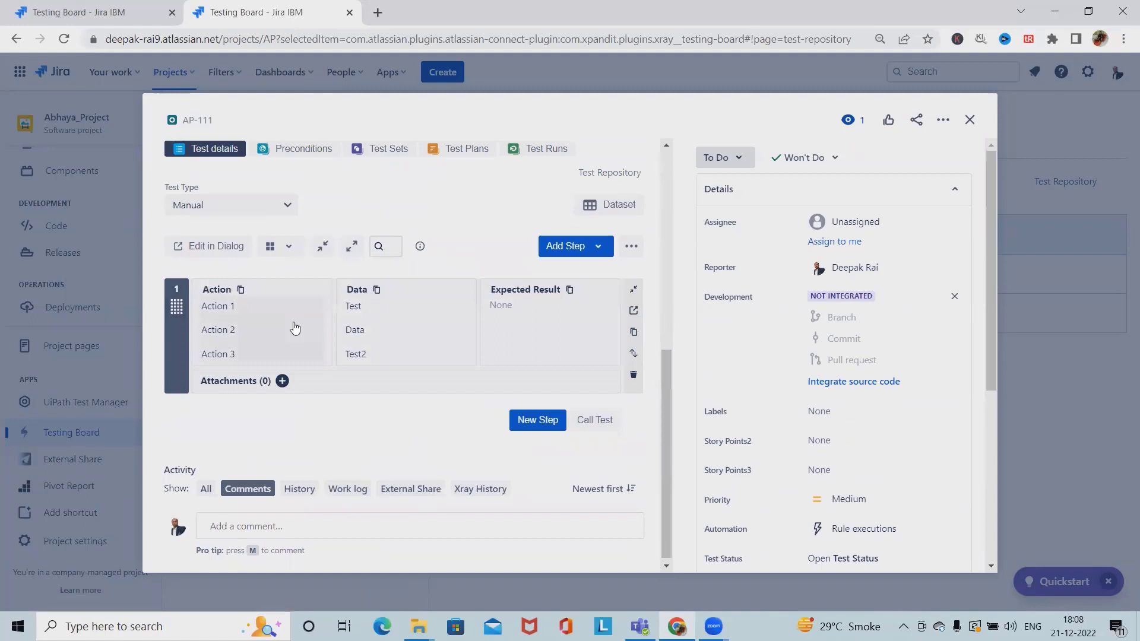
click(293, 293)
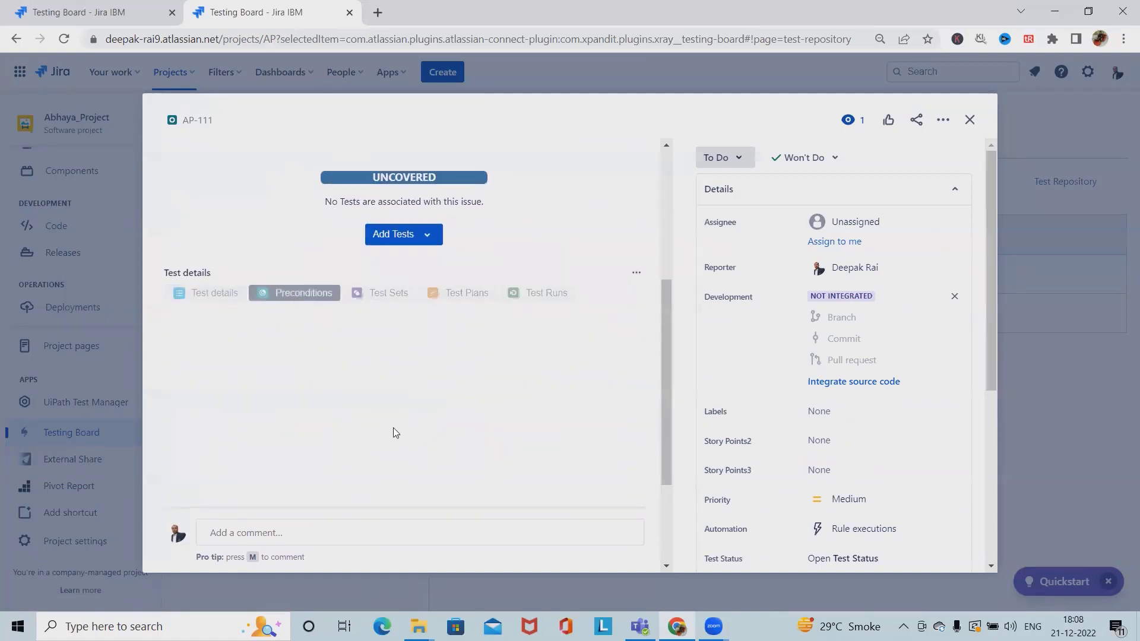
scroll(309, 416, down, 3)
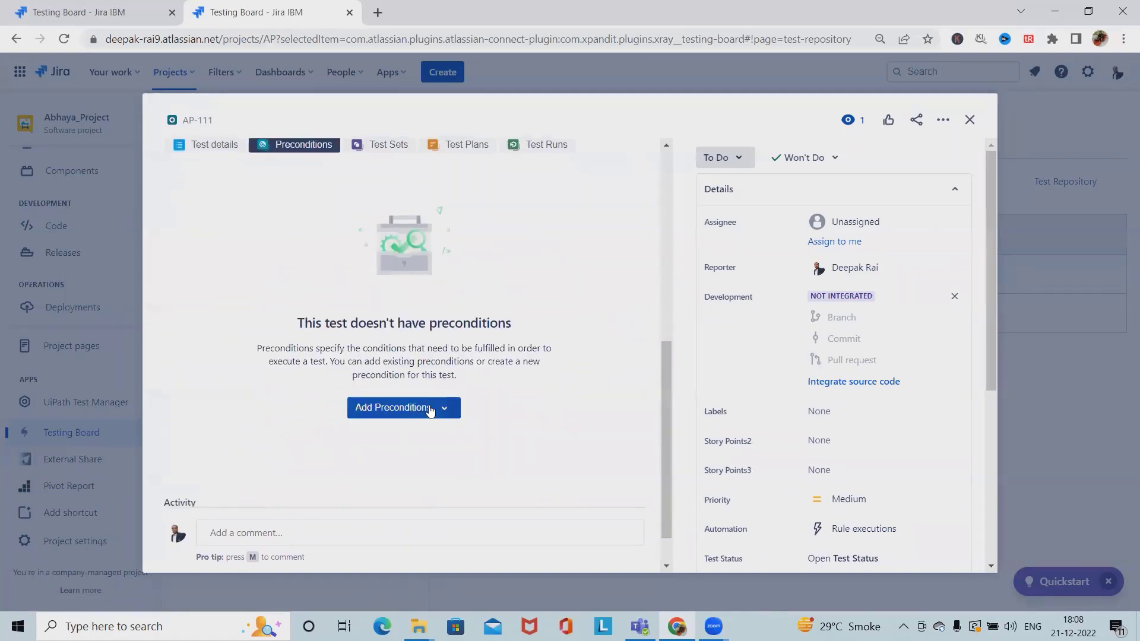
click(431, 408)
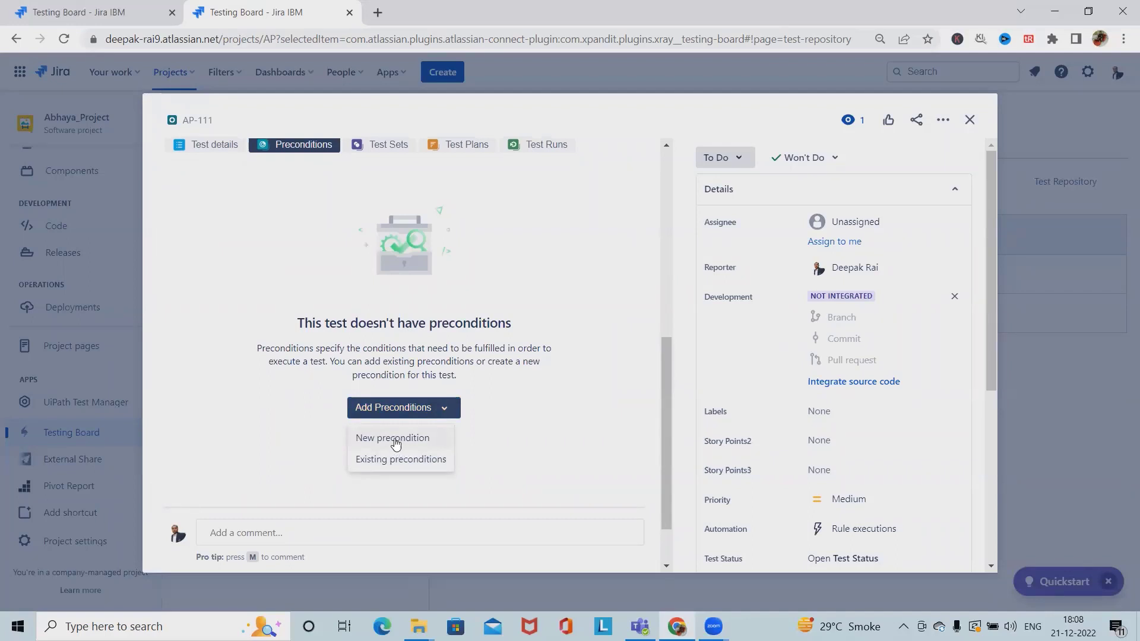
Select existing precondition AP-112 and try adding it to test AP-111
click(399, 459)
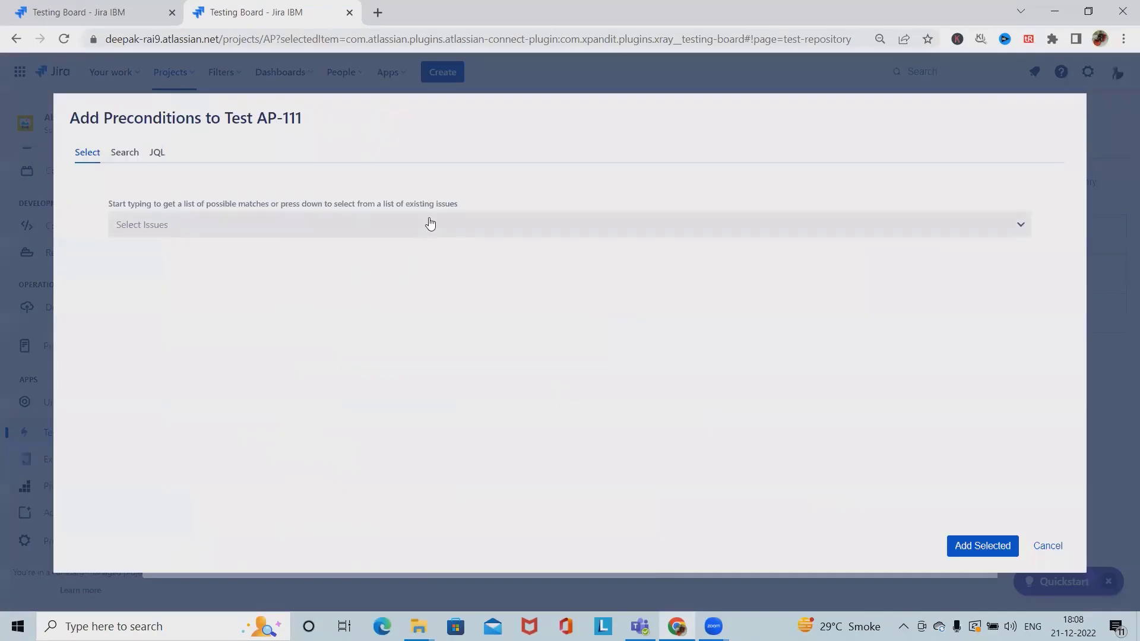
click(431, 224)
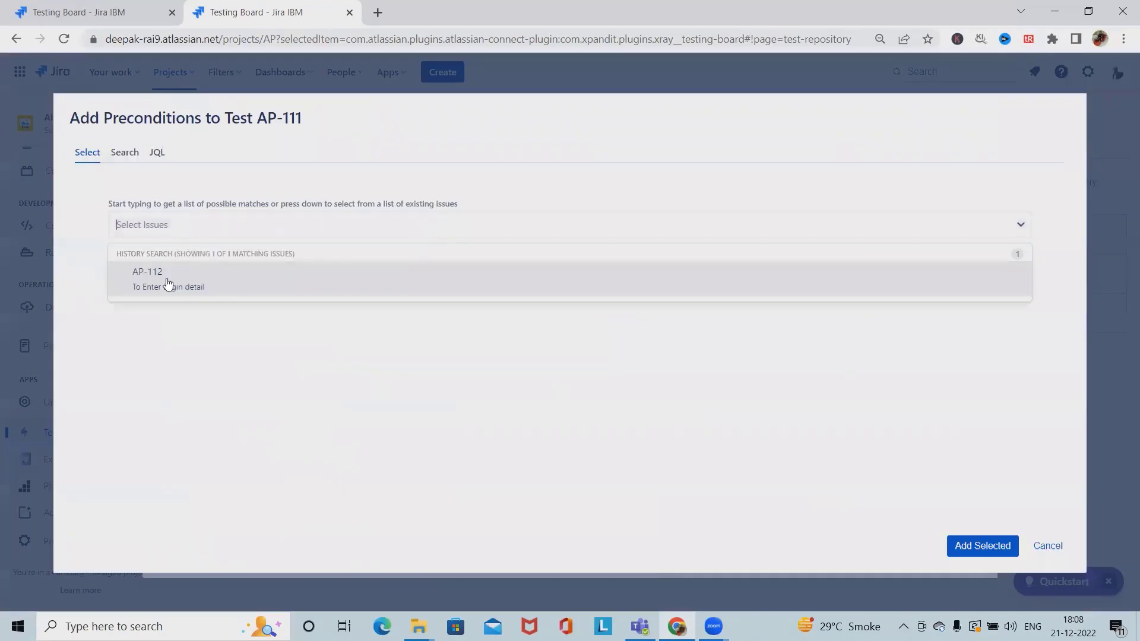
click(165, 286)
click(977, 545)
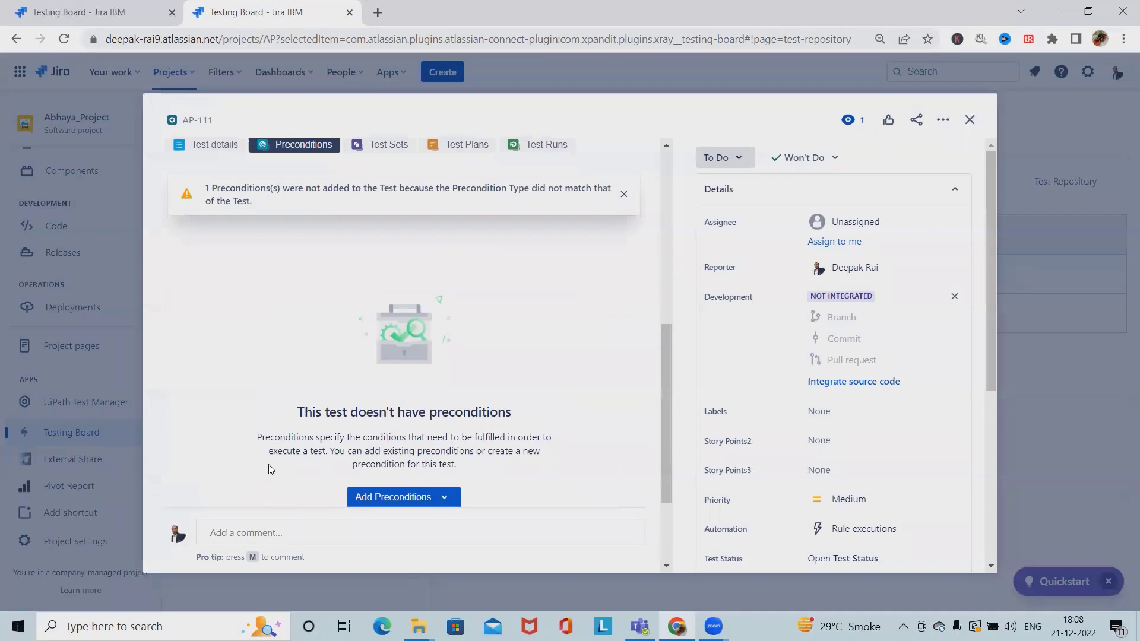
Dismiss the precondition type mismatch warning, leaving AP-111 without preconditions
scroll(384, 409, down, 3)
scroll(394, 425, up, 6)
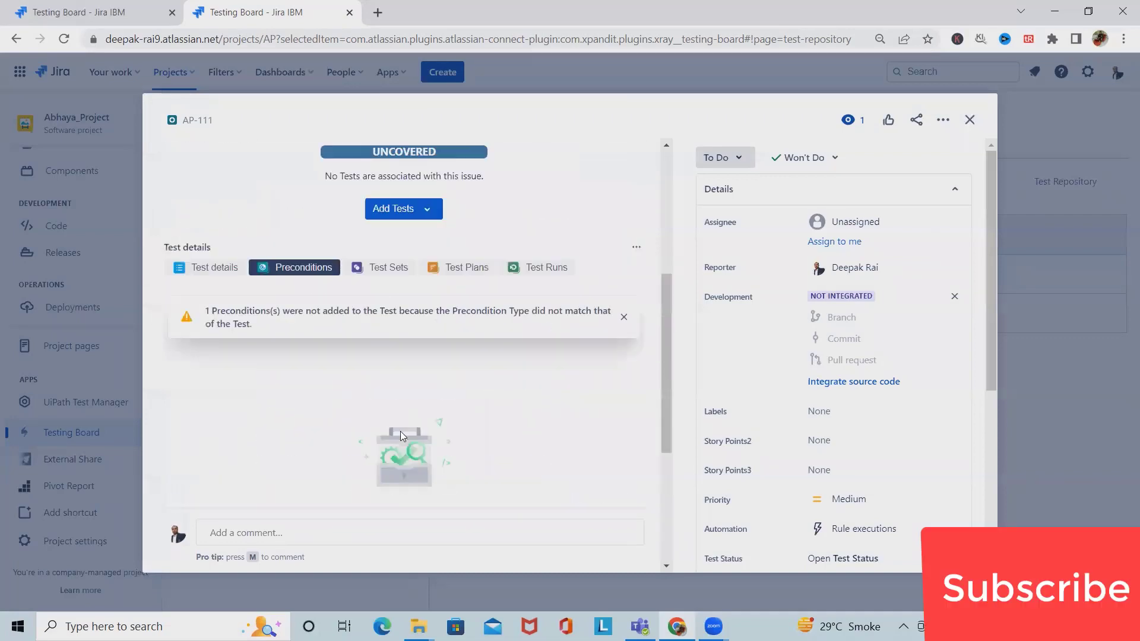
scroll(336, 403, down, 5)
scroll(331, 344, up, 7)
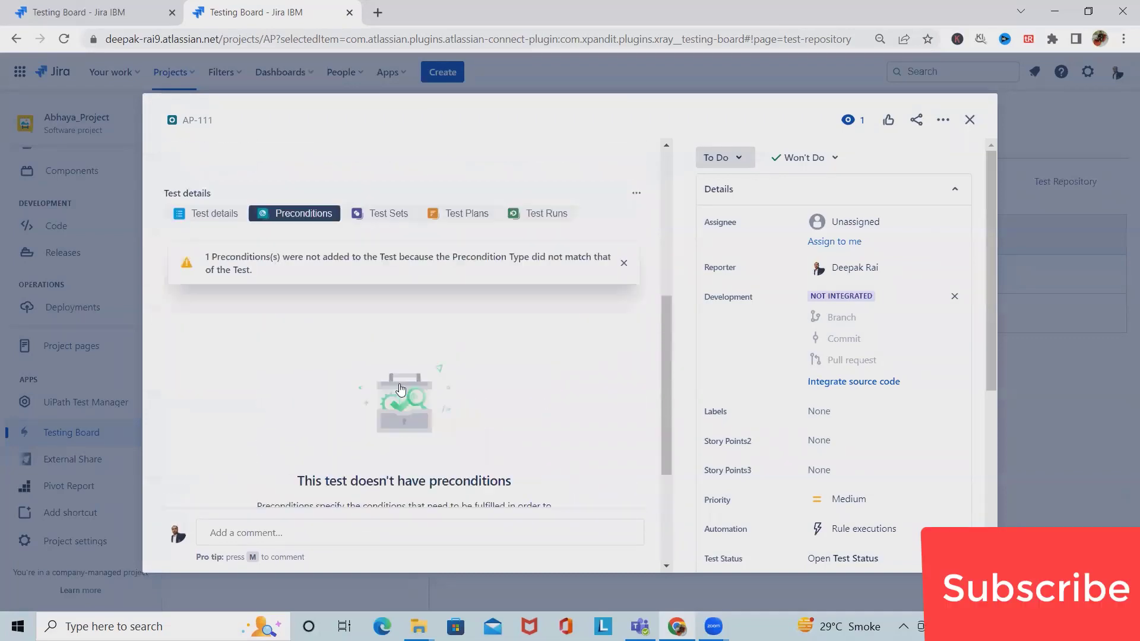
scroll(325, 266, down, 5)
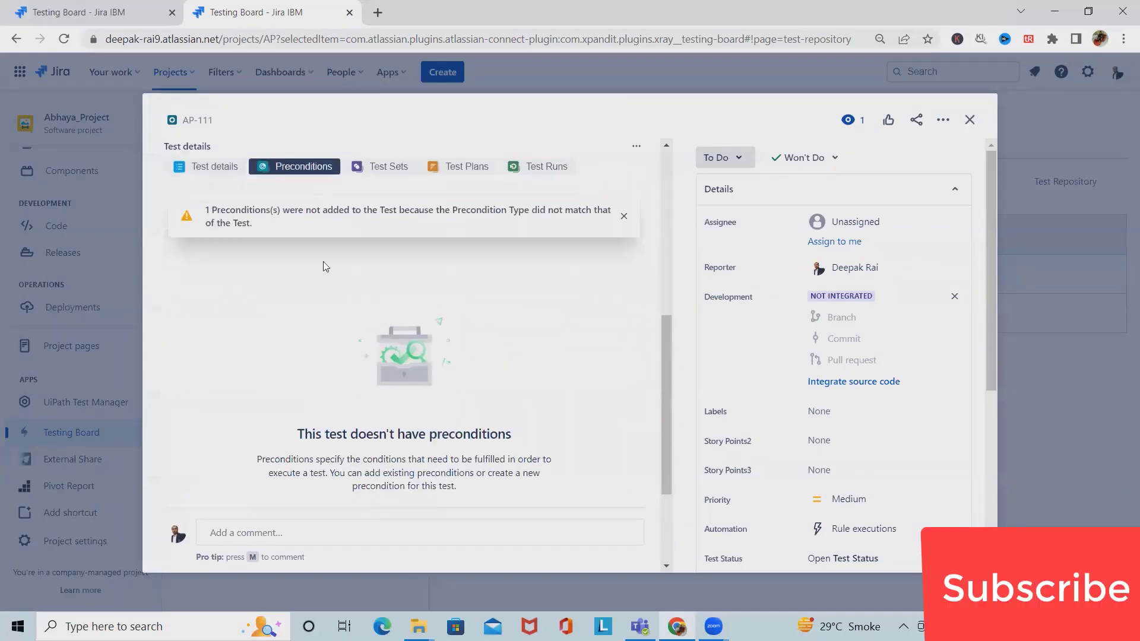
click(622, 219)
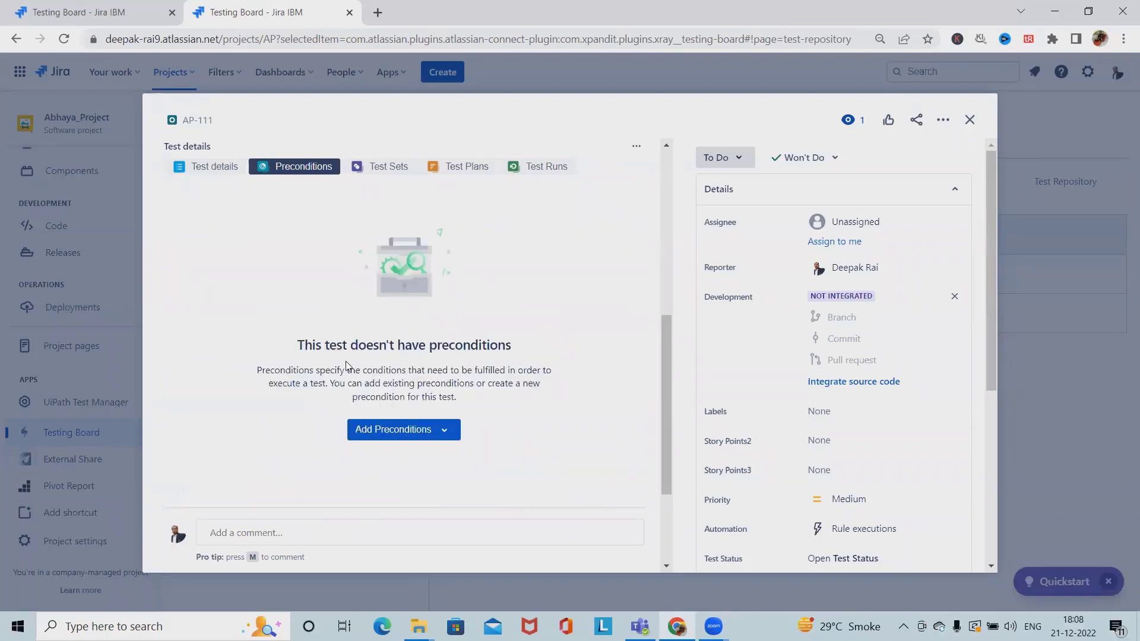
scroll(356, 360, up, 3)
scroll(442, 415, up, 4)
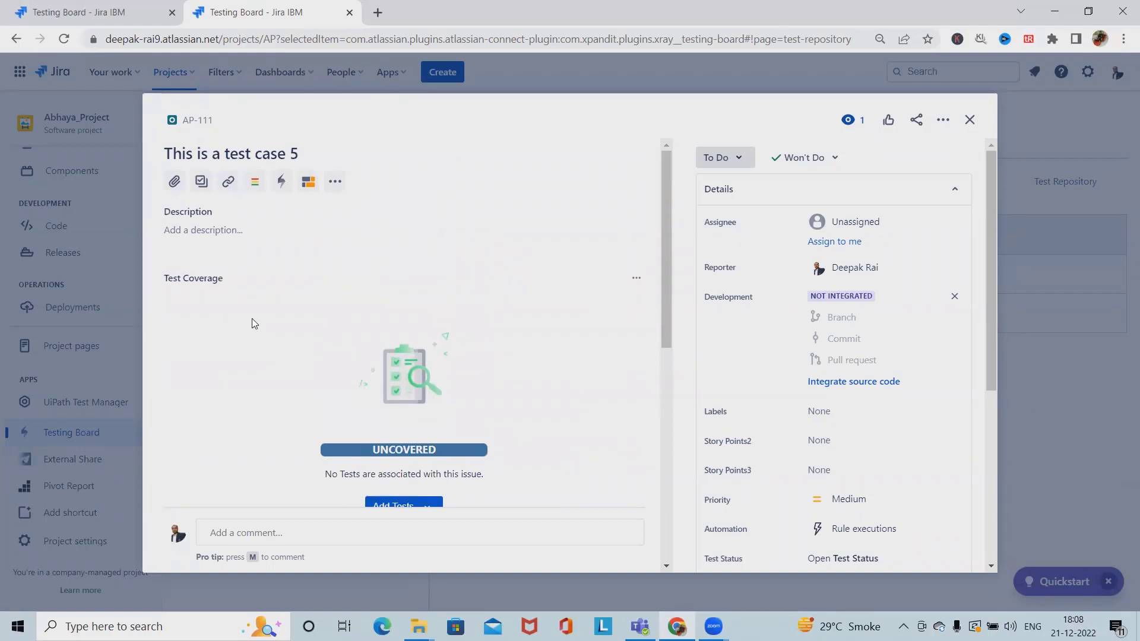
scroll(297, 348, down, 5)
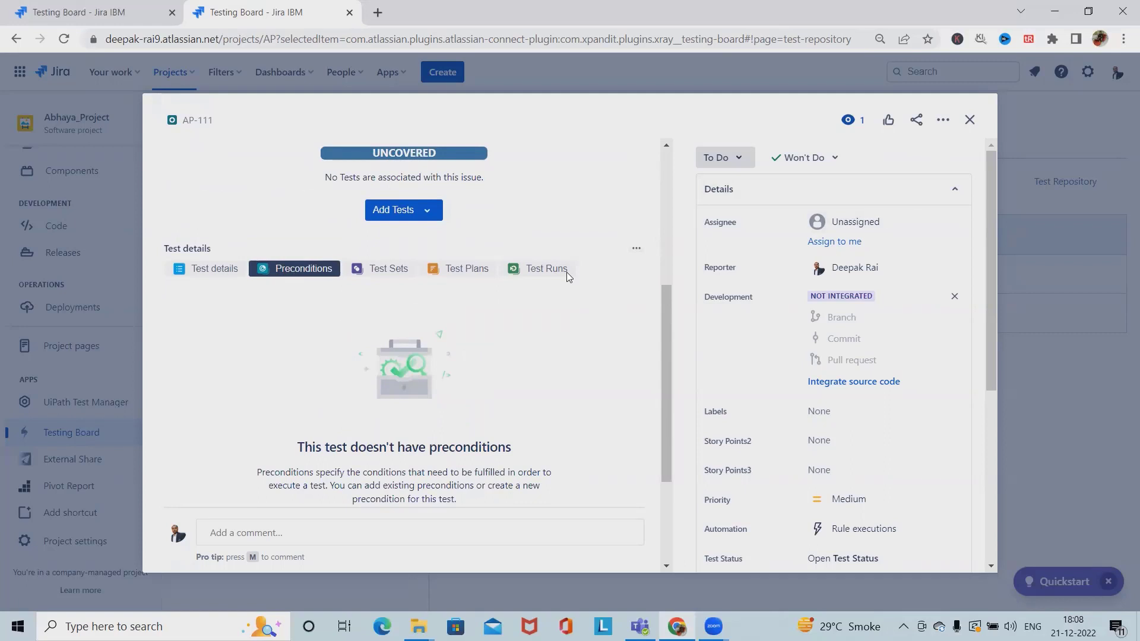
Close AP-111, open test AP-109, and show its empty Preconditions section
click(969, 120)
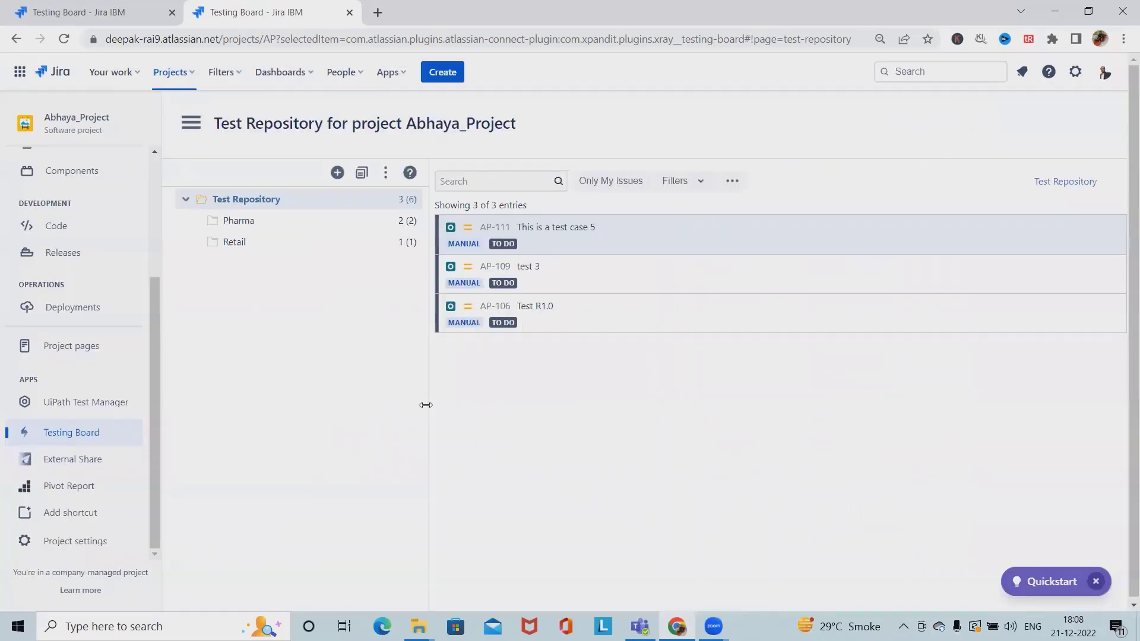
click(386, 172)
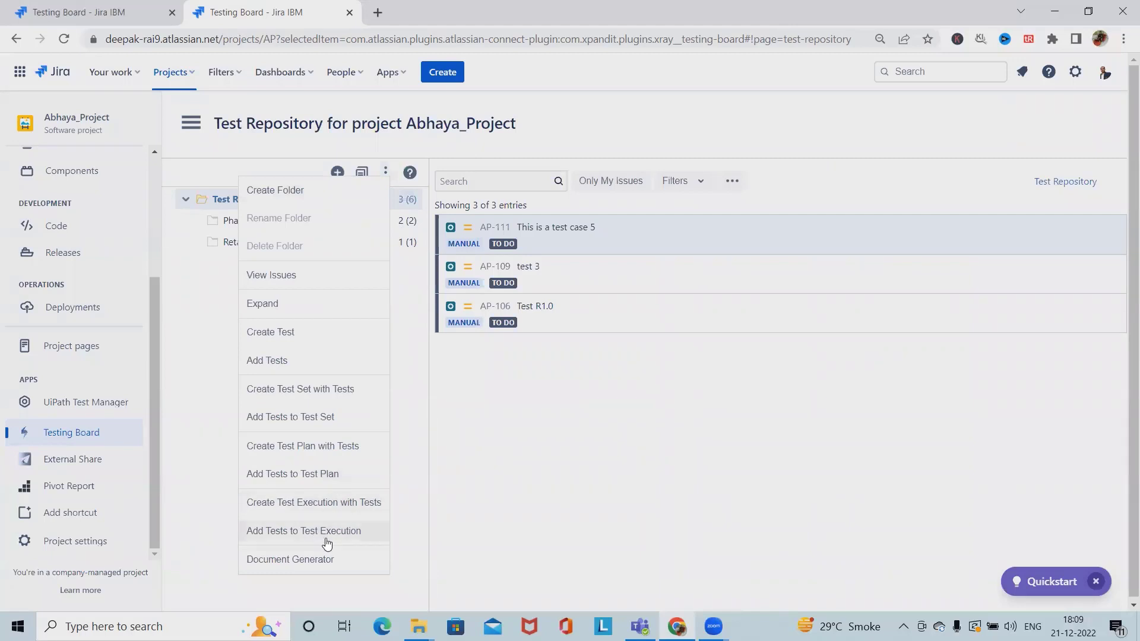
click(491, 268)
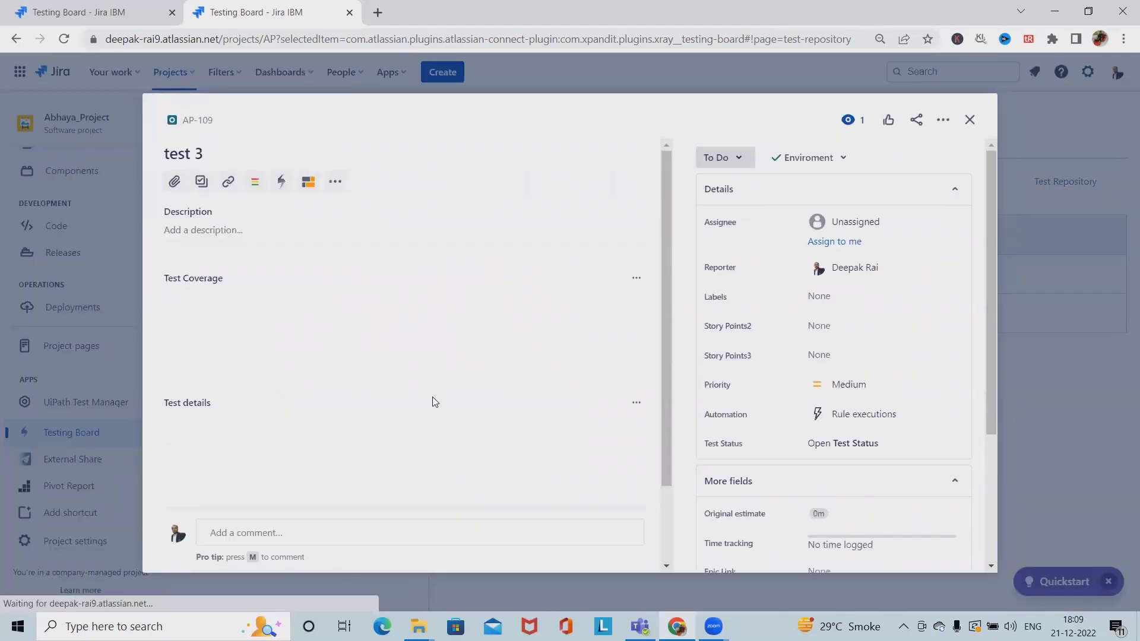
scroll(308, 387, down, 2)
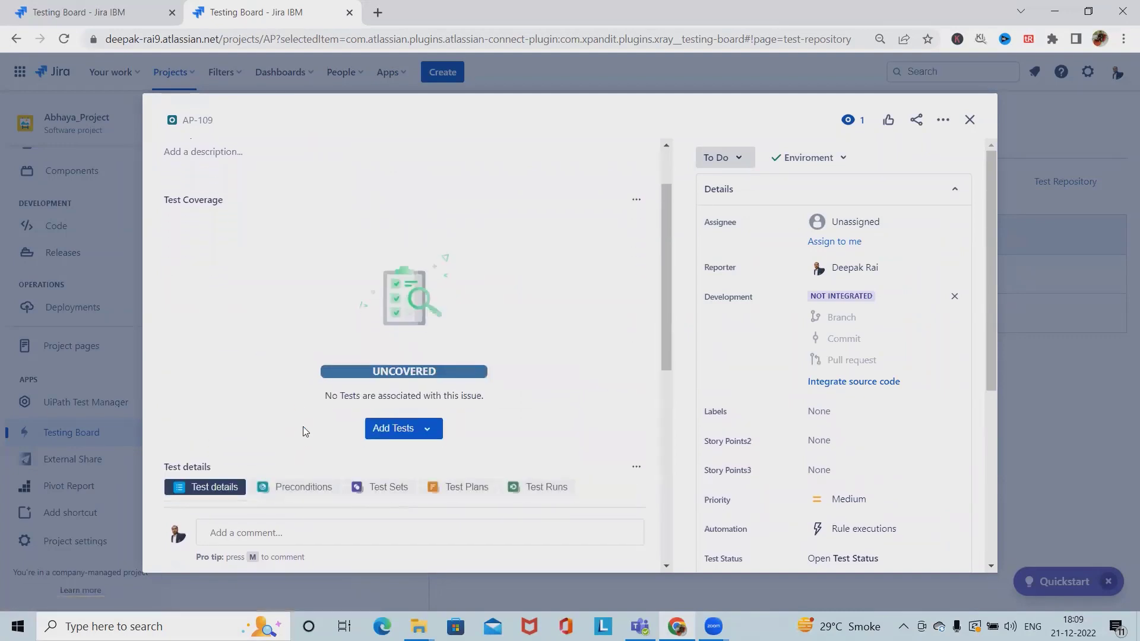
scroll(306, 415, down, 2)
click(317, 347)
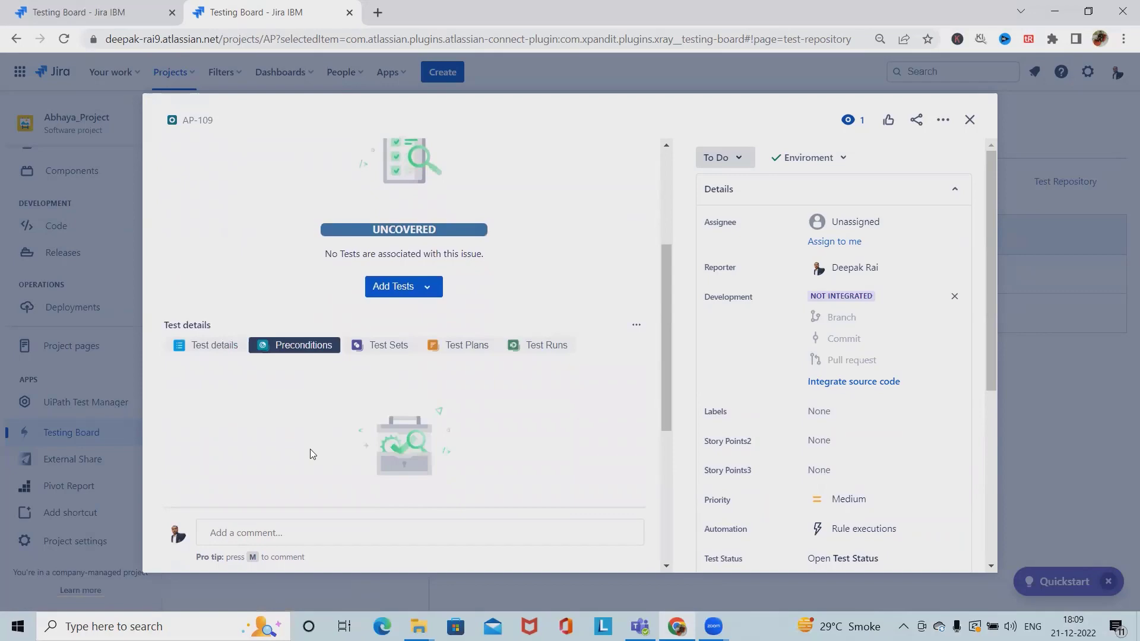
scroll(368, 433, down, 4)
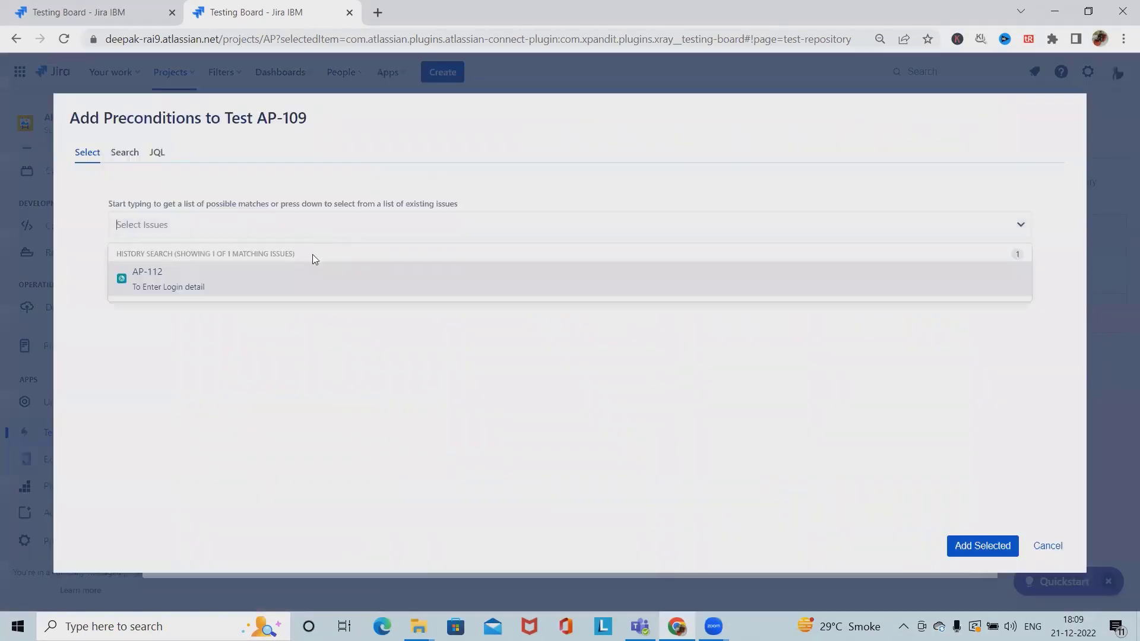
Select precondition AP-112 to add to test AP-109, then close the AP-109 issue details
click(275, 280)
click(943, 546)
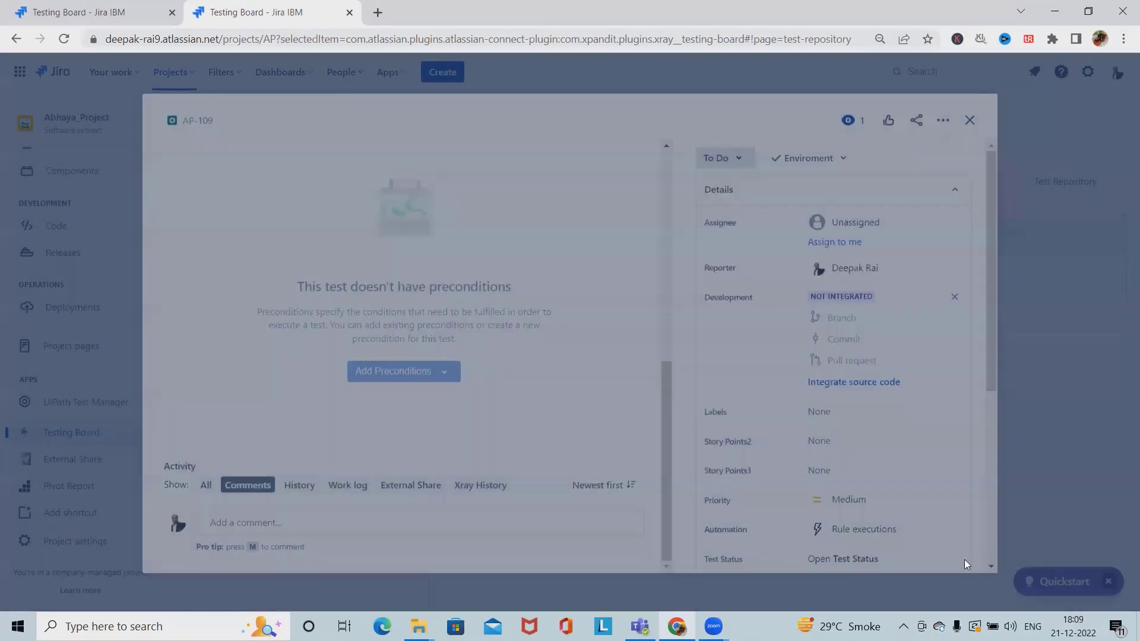
click(970, 120)
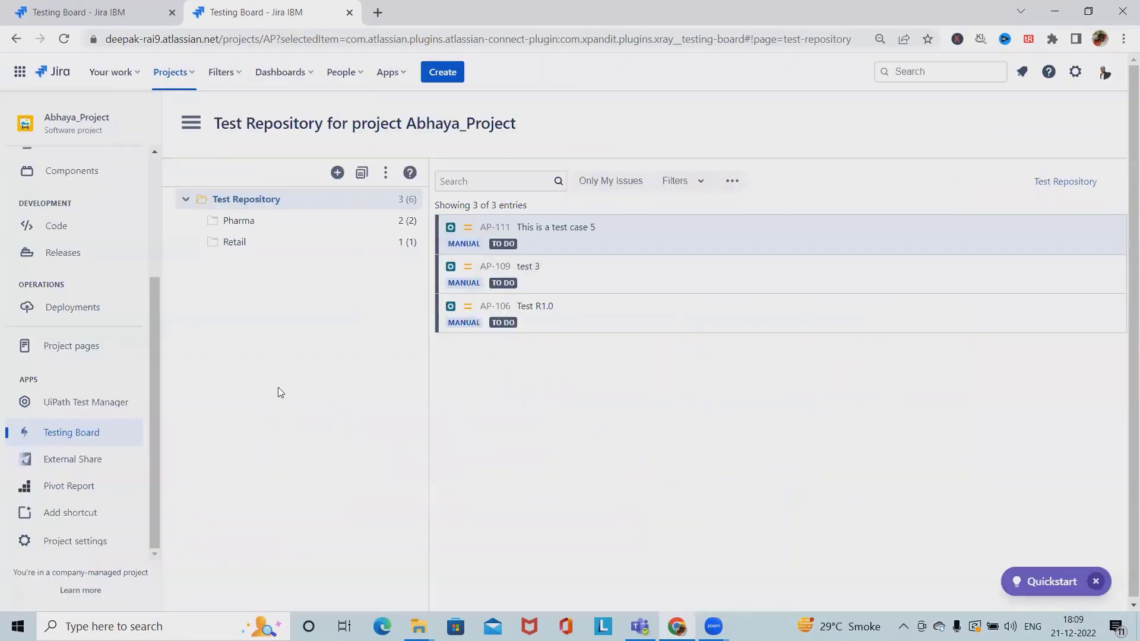